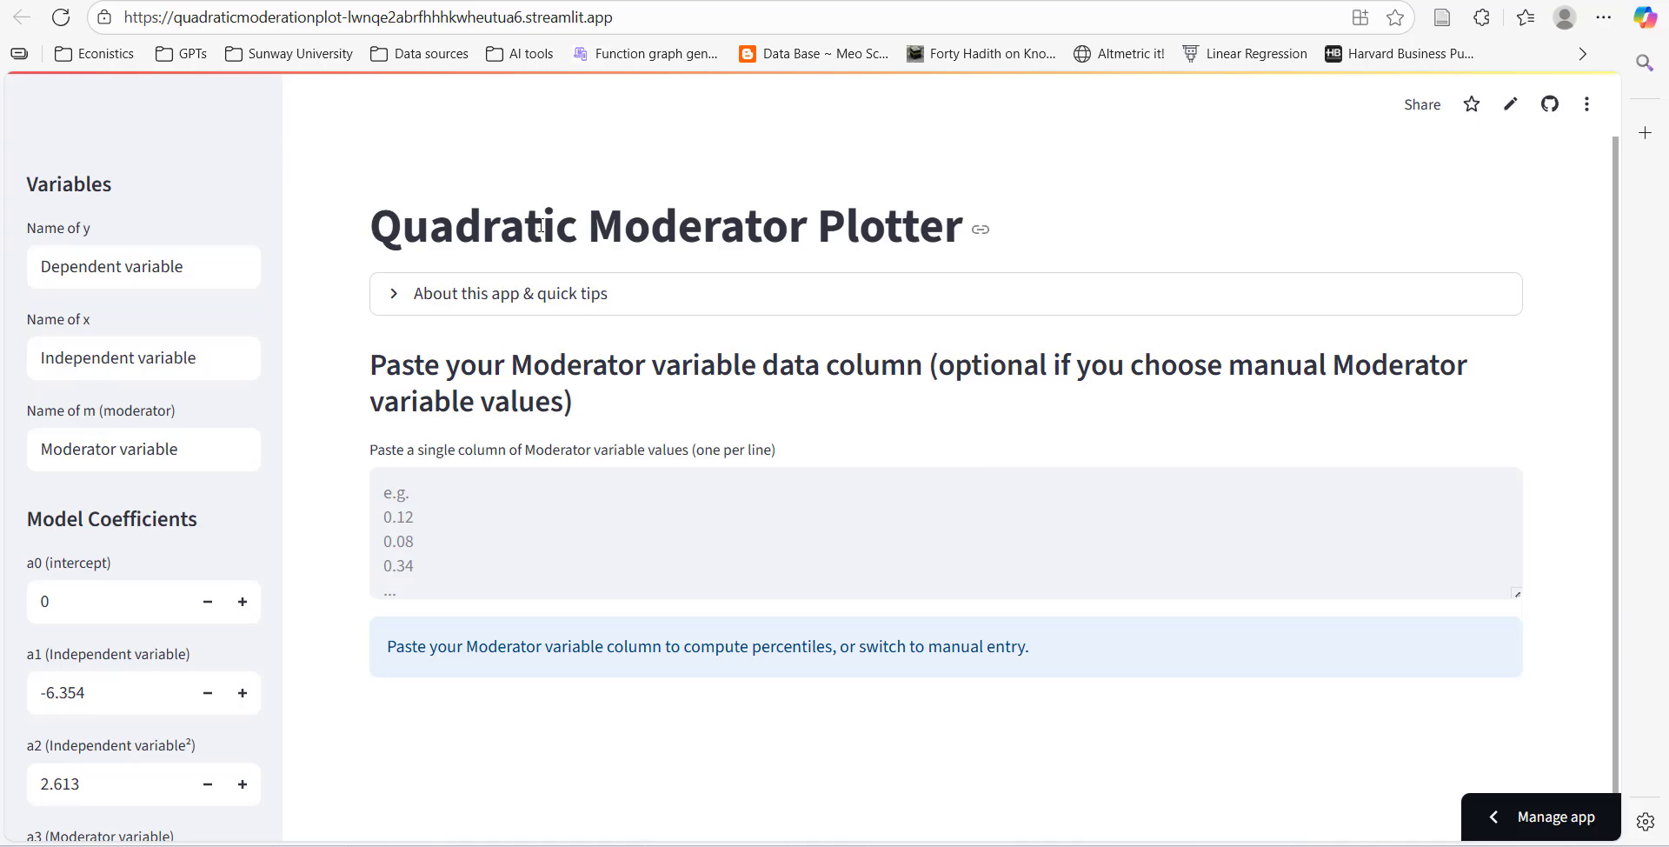
Examine the model equation, its coefficients, the feature list and the workflow in the section about the app and quick tips.
left_click(602, 304)
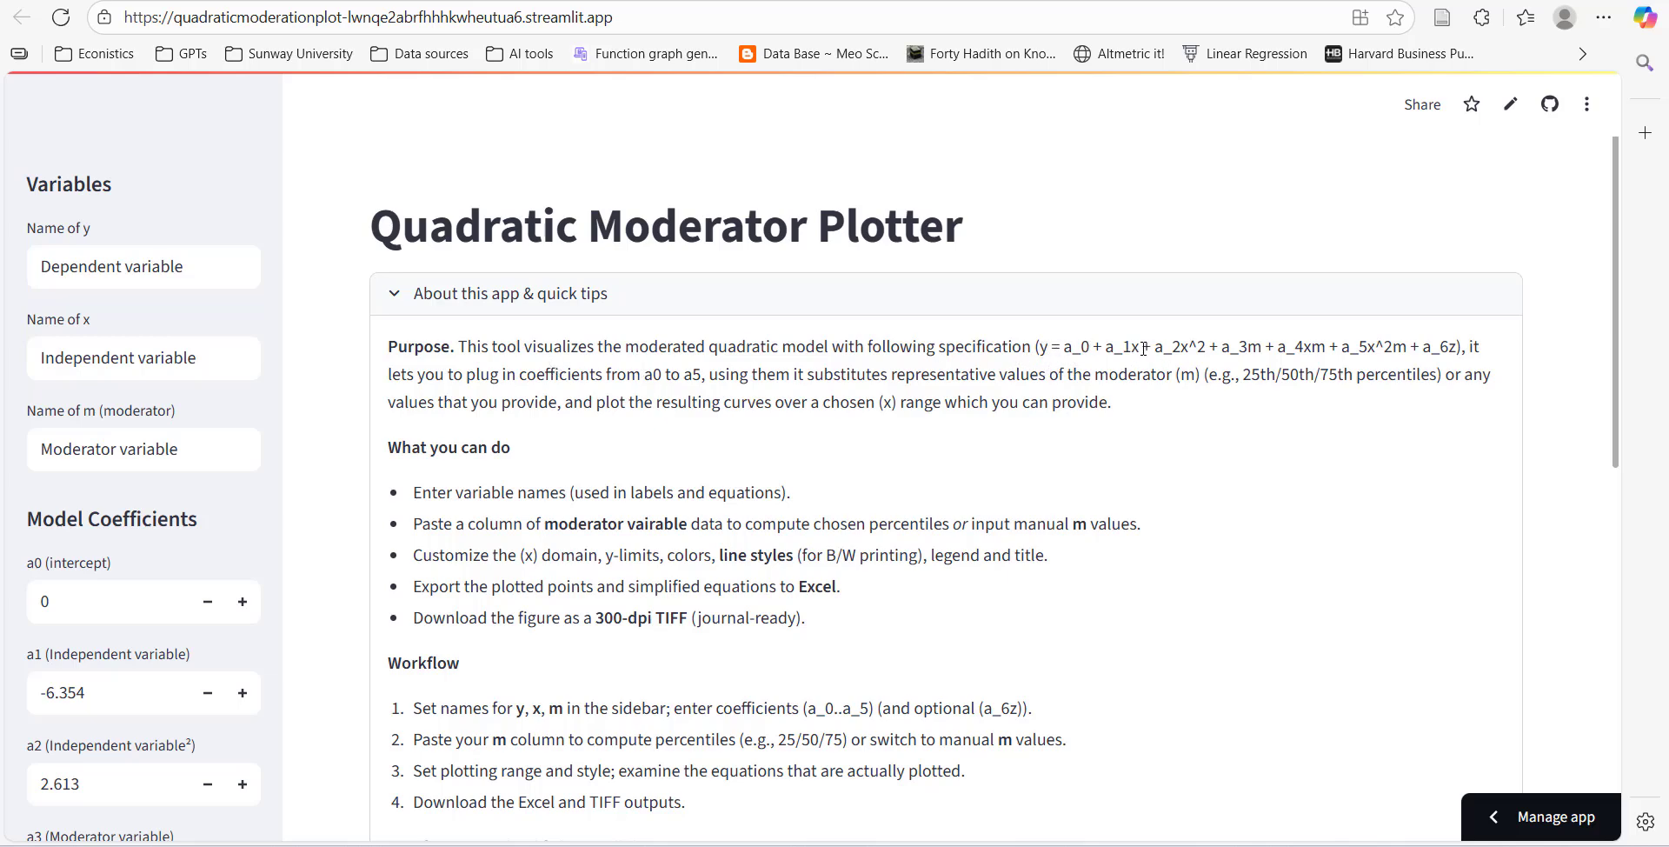
left_click_drag(1144, 348, 1106, 349)
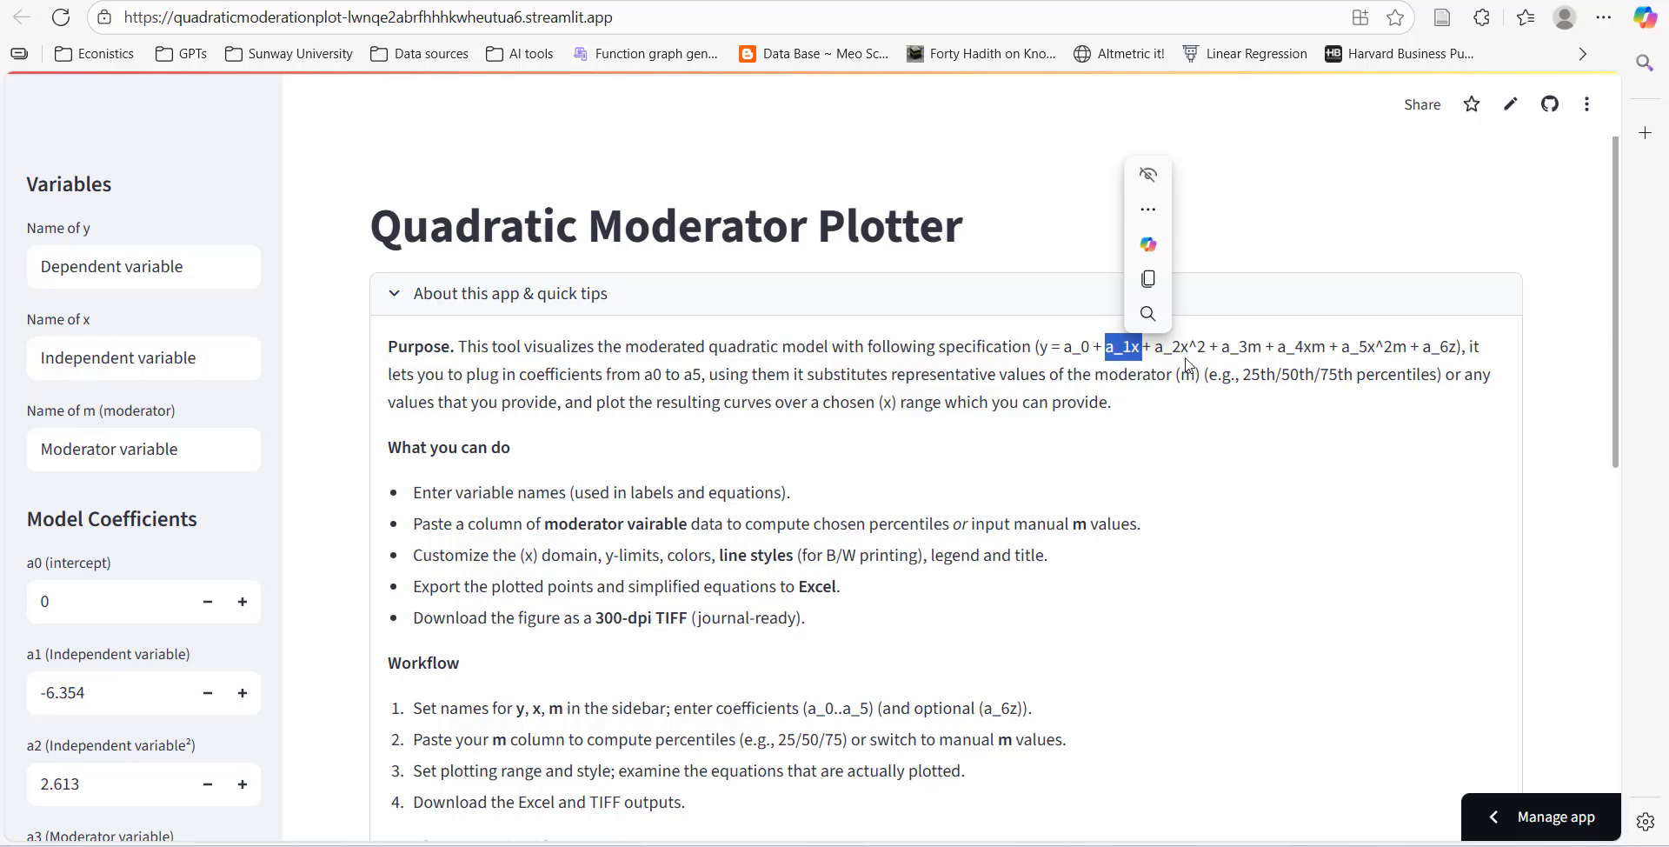
mouse_move(1207, 350)
left_mouse_down()
mouse_move(1163, 349)
mouse_move(1221, 350)
left_mouse_up()
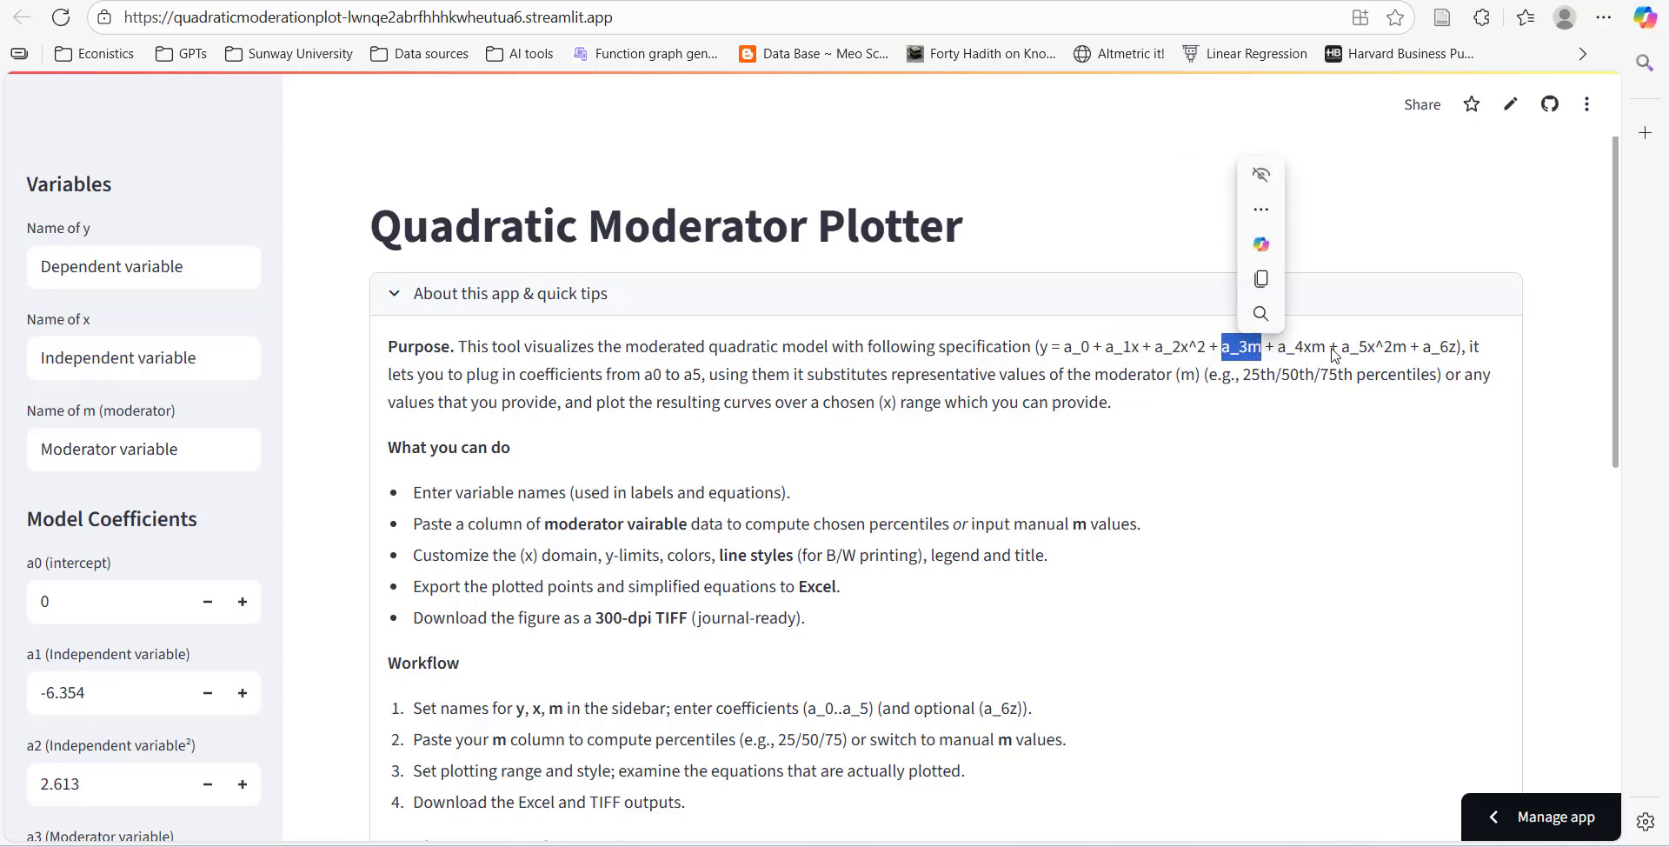
left_click_drag(1328, 350, 1277, 350)
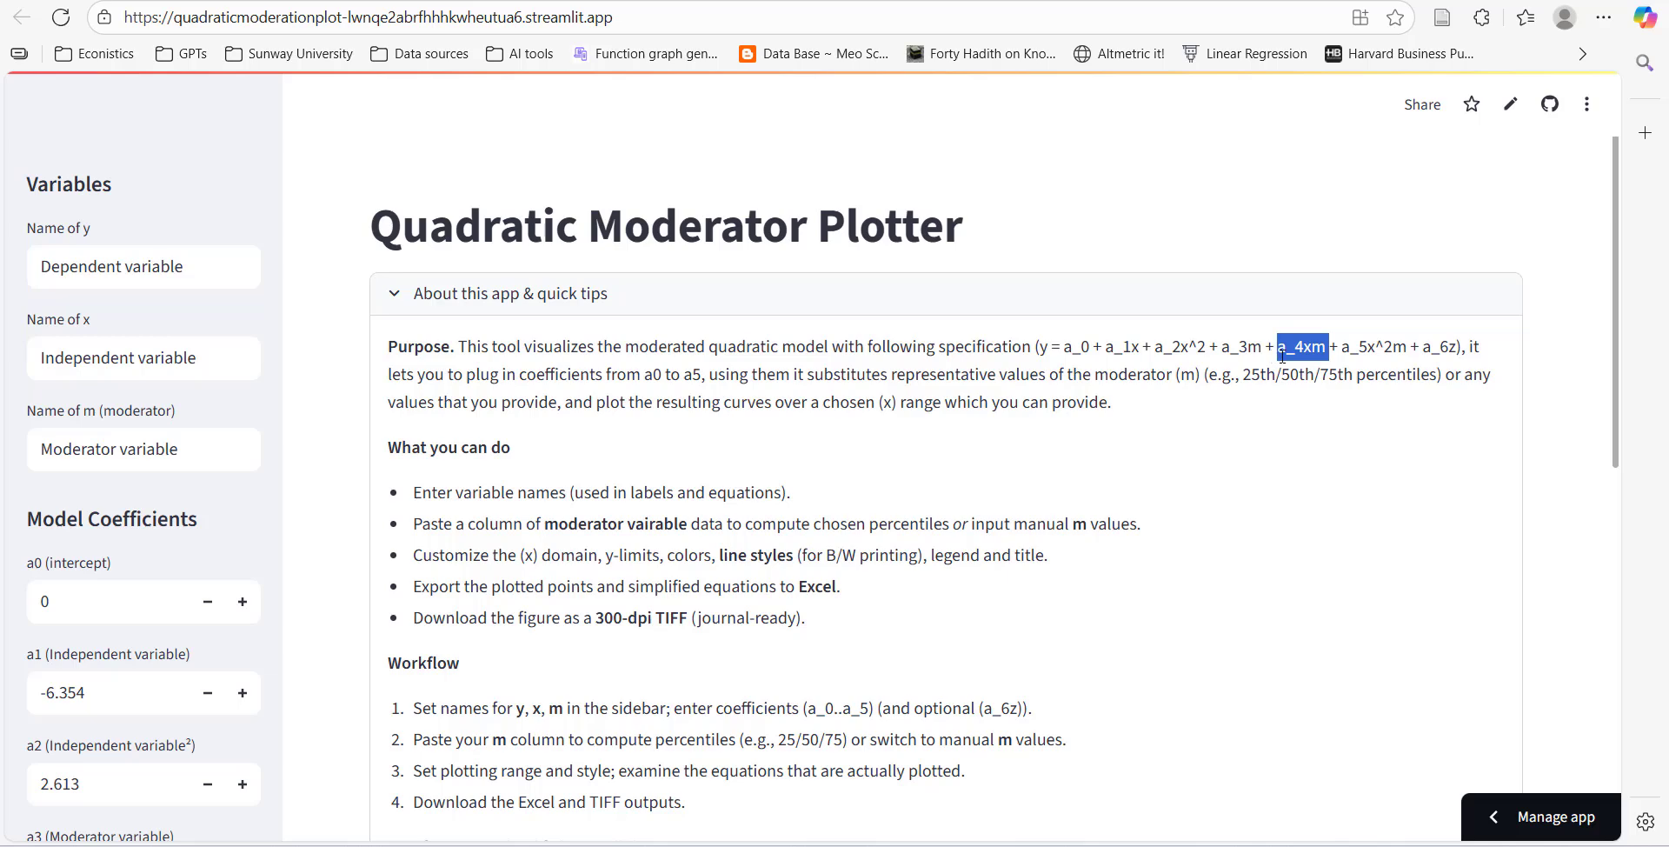
left_click(1401, 345)
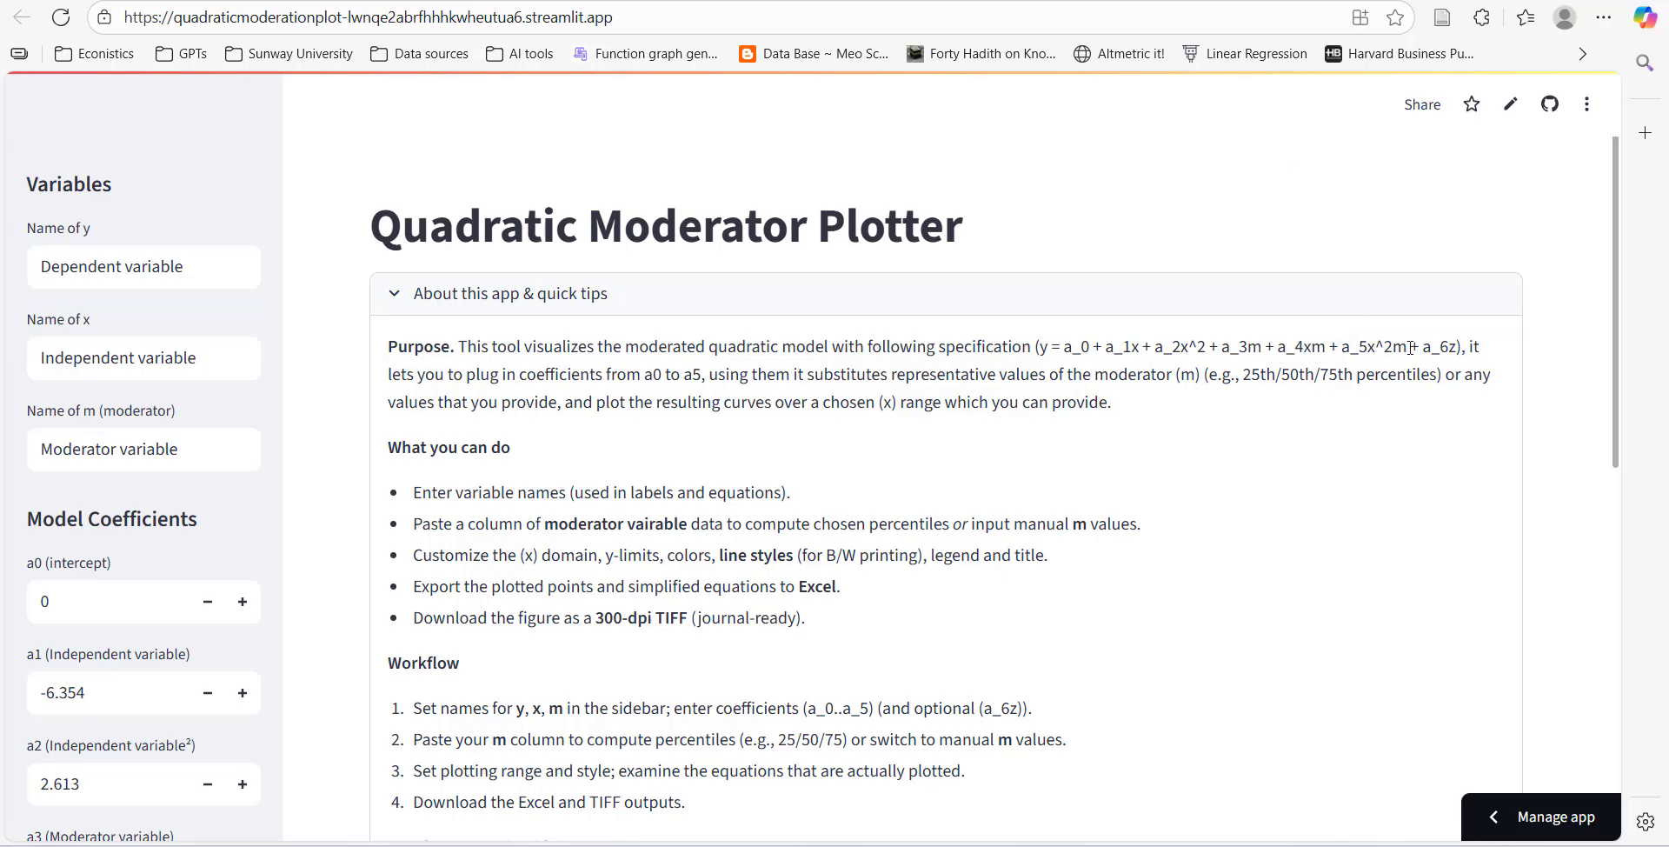
left_click_drag(1409, 348, 1344, 345)
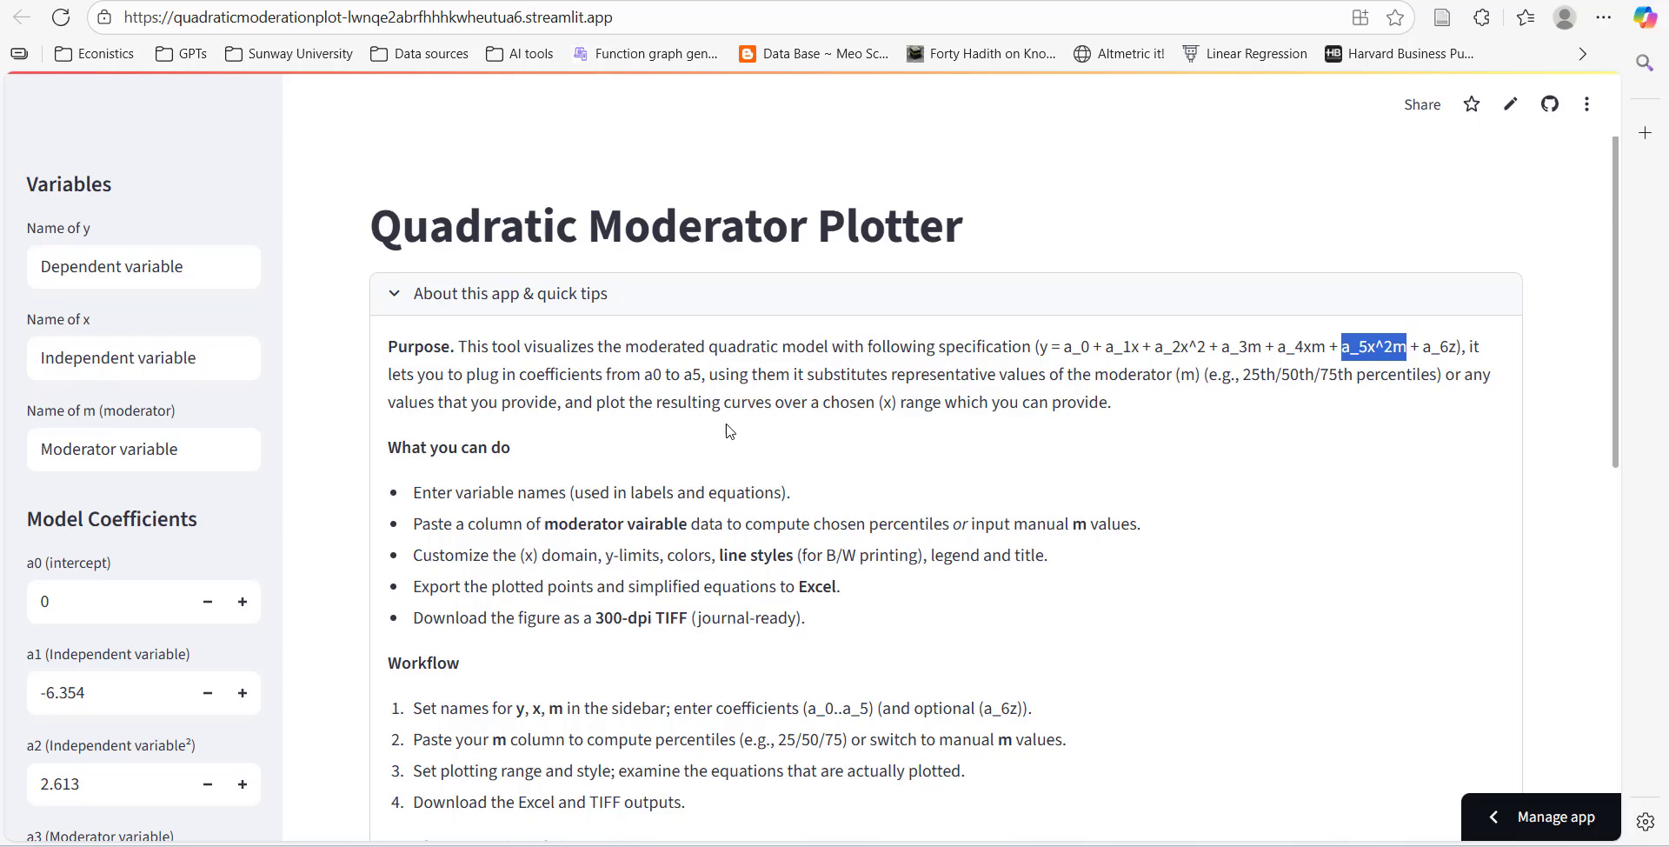
left_click(574, 430)
left_click_drag(649, 372, 714, 374)
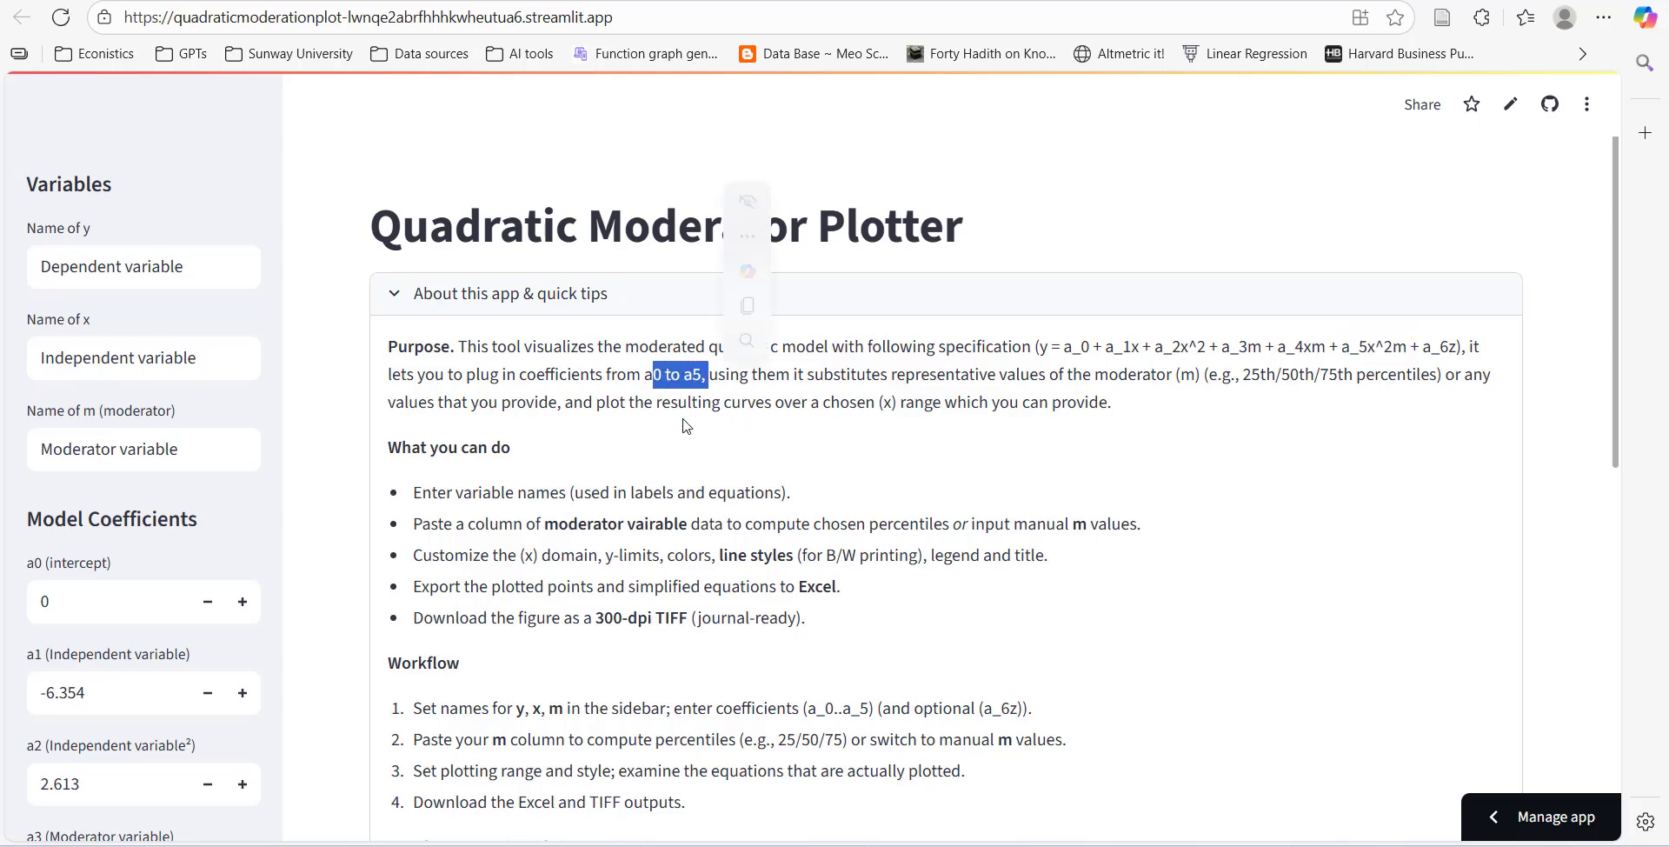
left_click(769, 426)
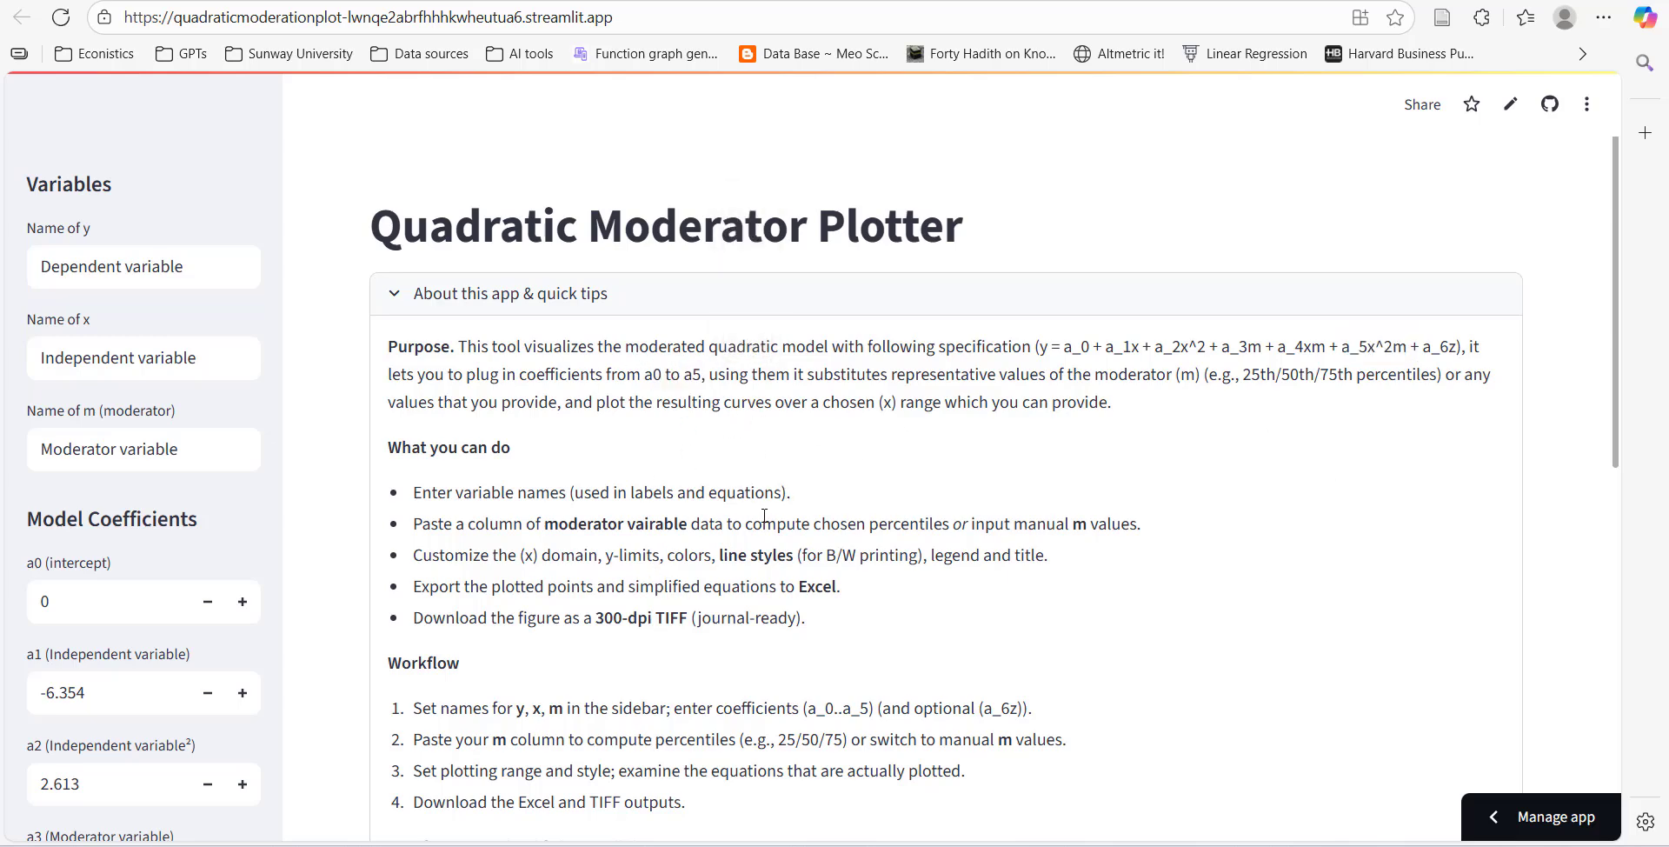
scroll(768, 474, "down", 1)
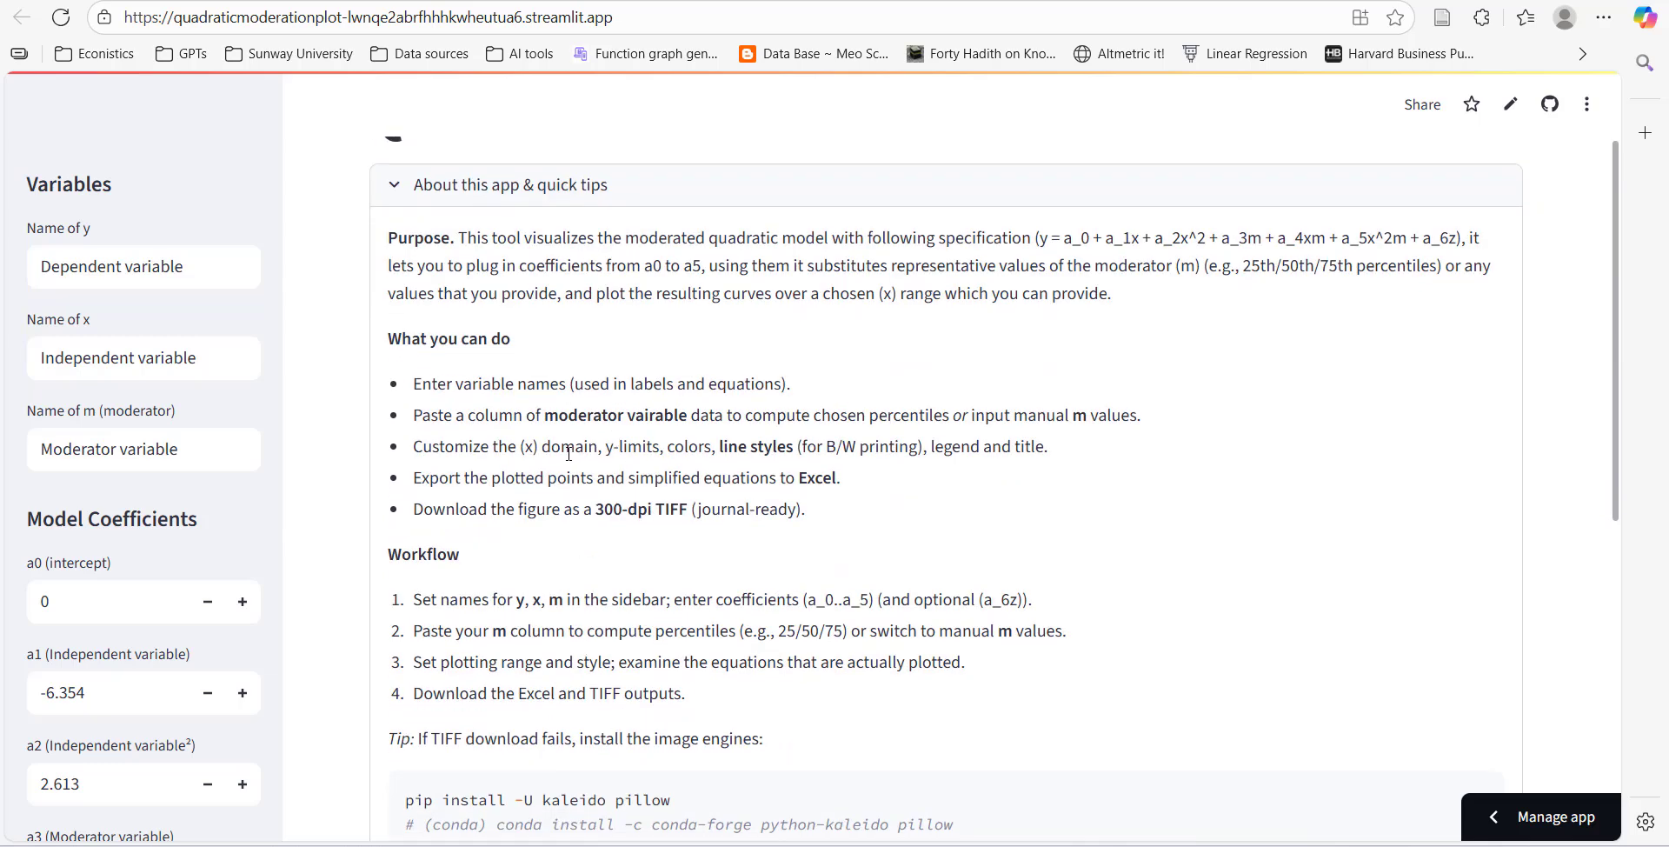
scroll(571, 470, "down", 2)
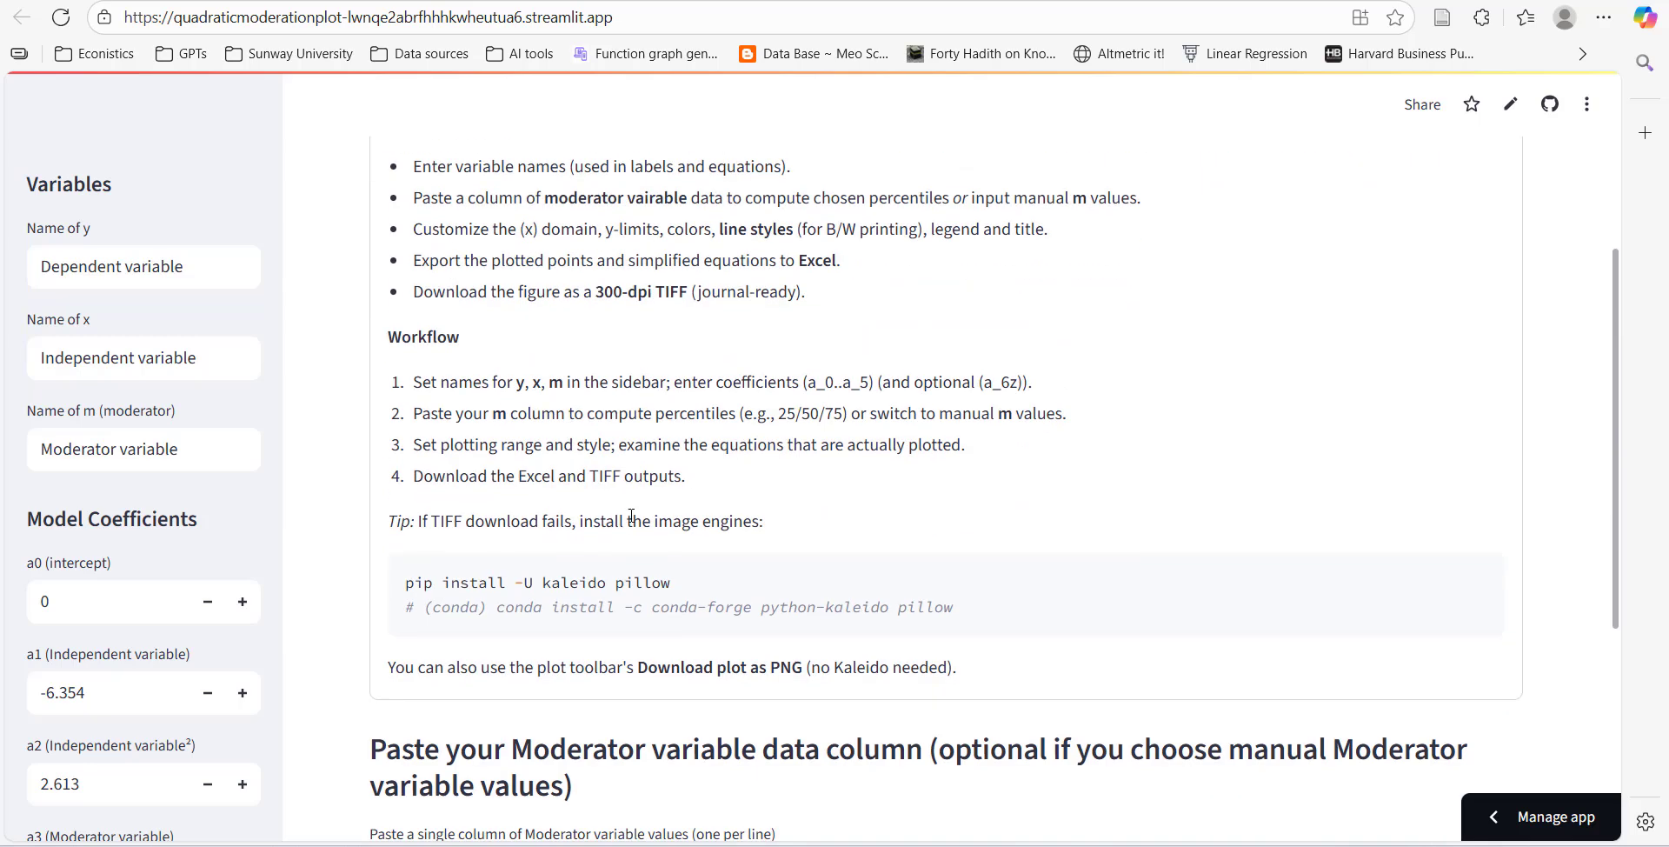
scroll(602, 504, "up", 1)
scroll(602, 502, "up", 1)
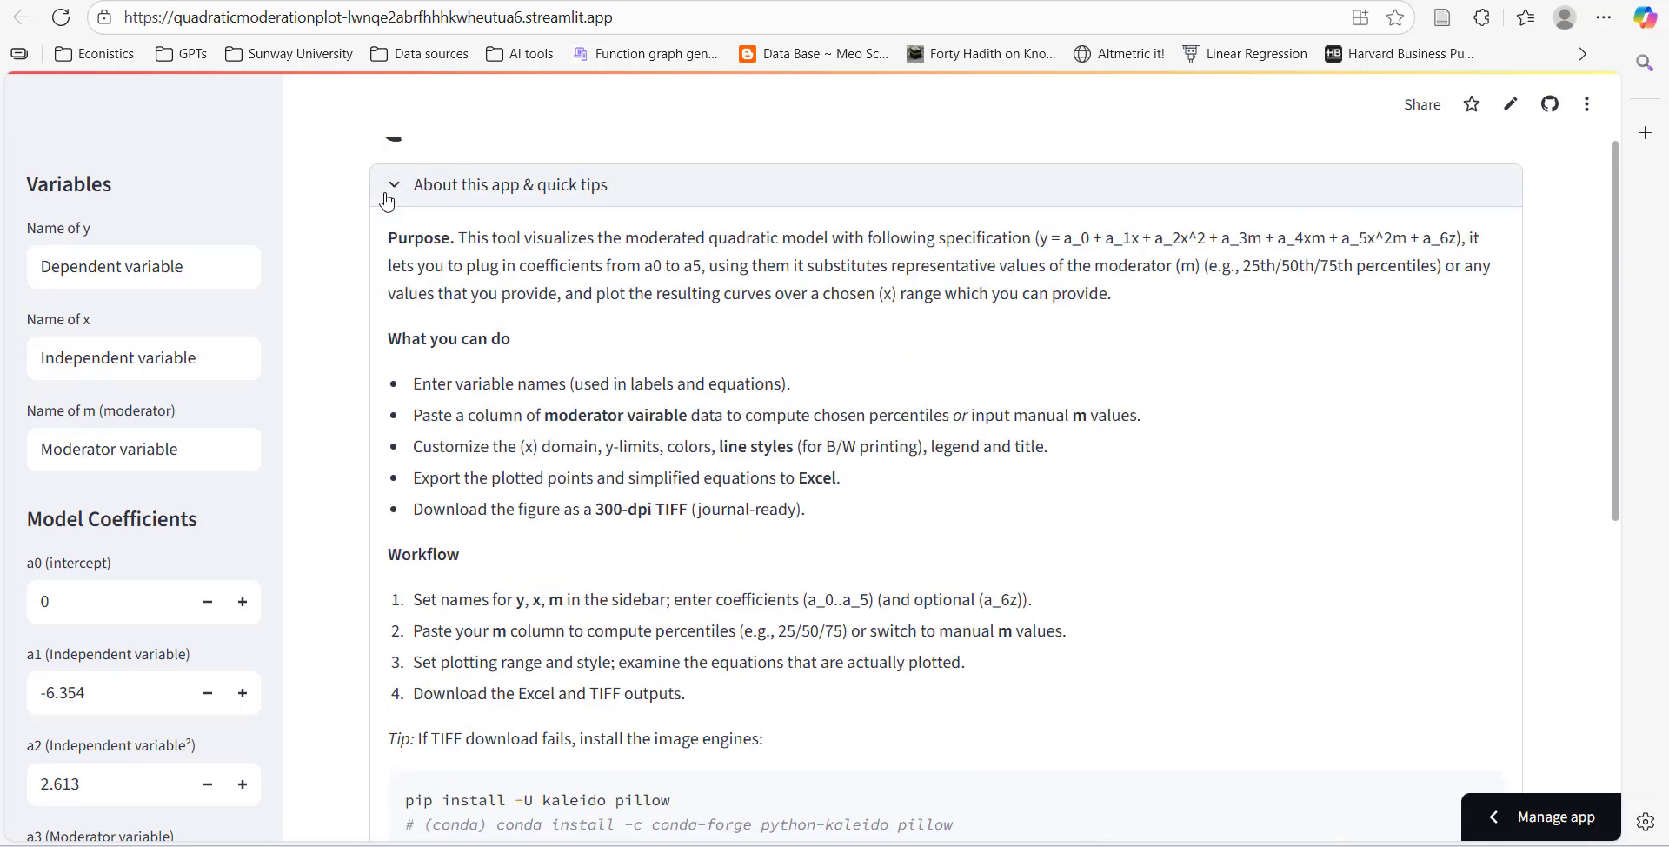
left_click(391, 186)
Name the y variable CO2 Emissions and the x variable GDP.
left_click(213, 265)
triple_click(213, 265)
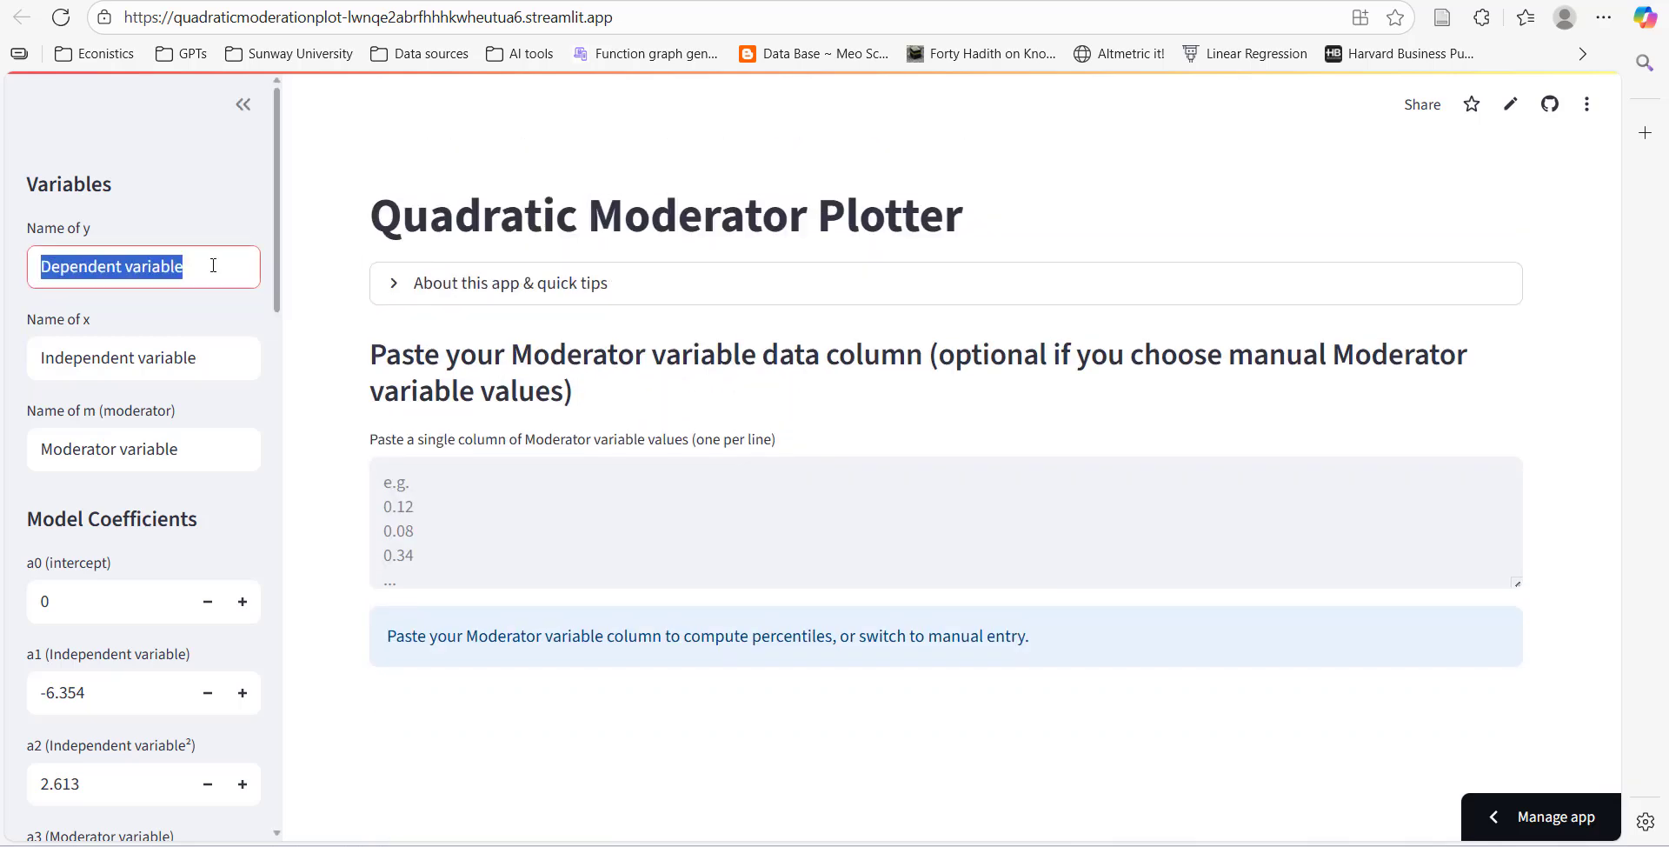
type("CO")
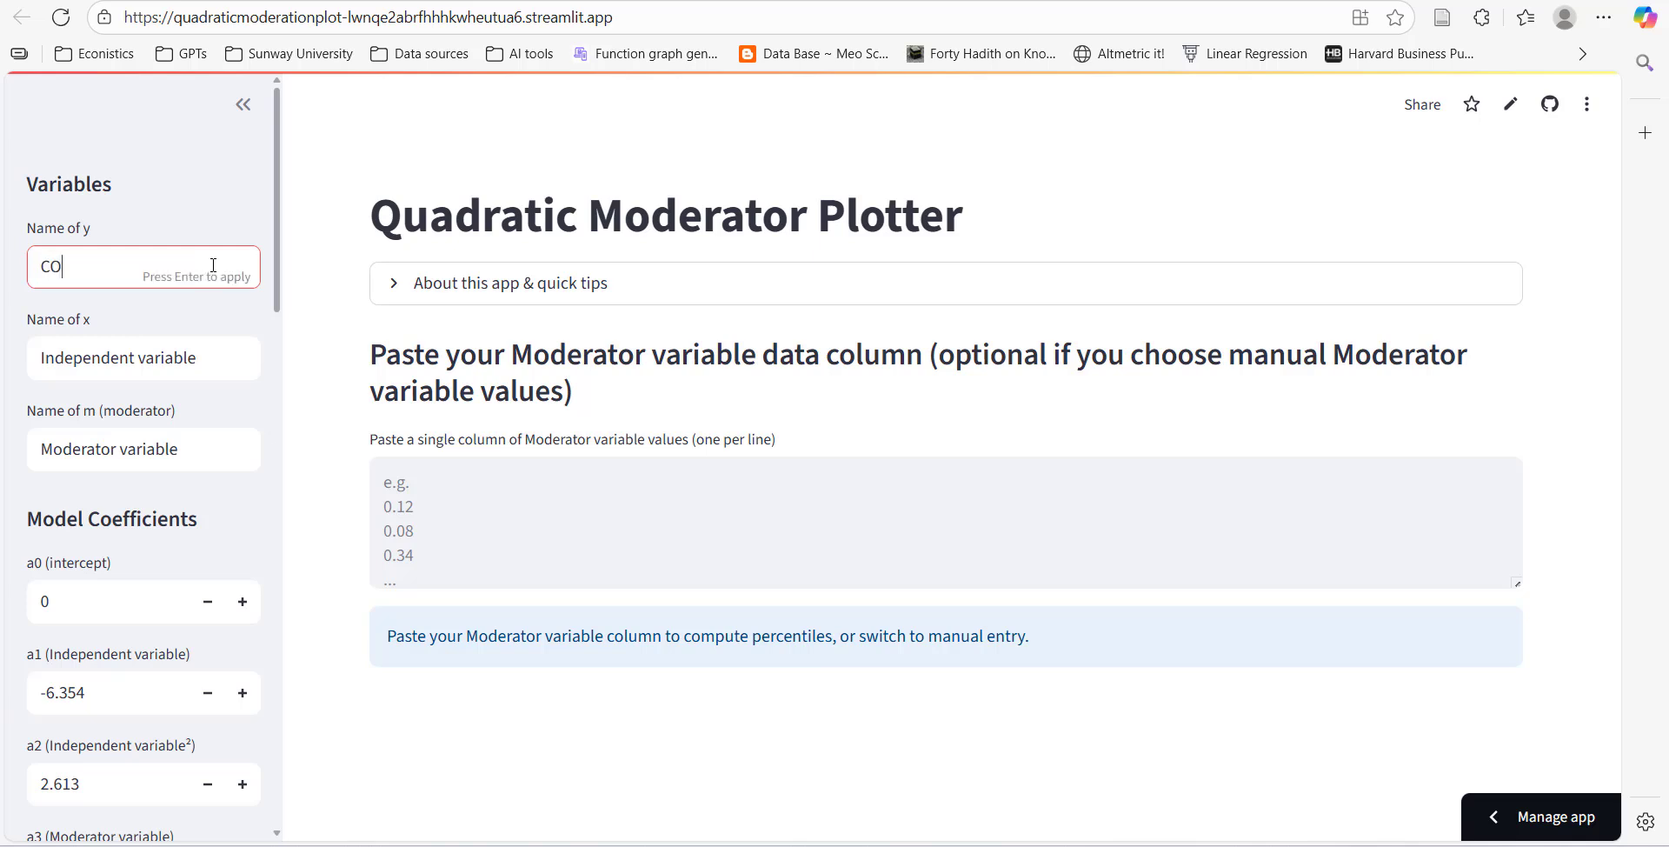
type("2 Emissions")
key("Return")
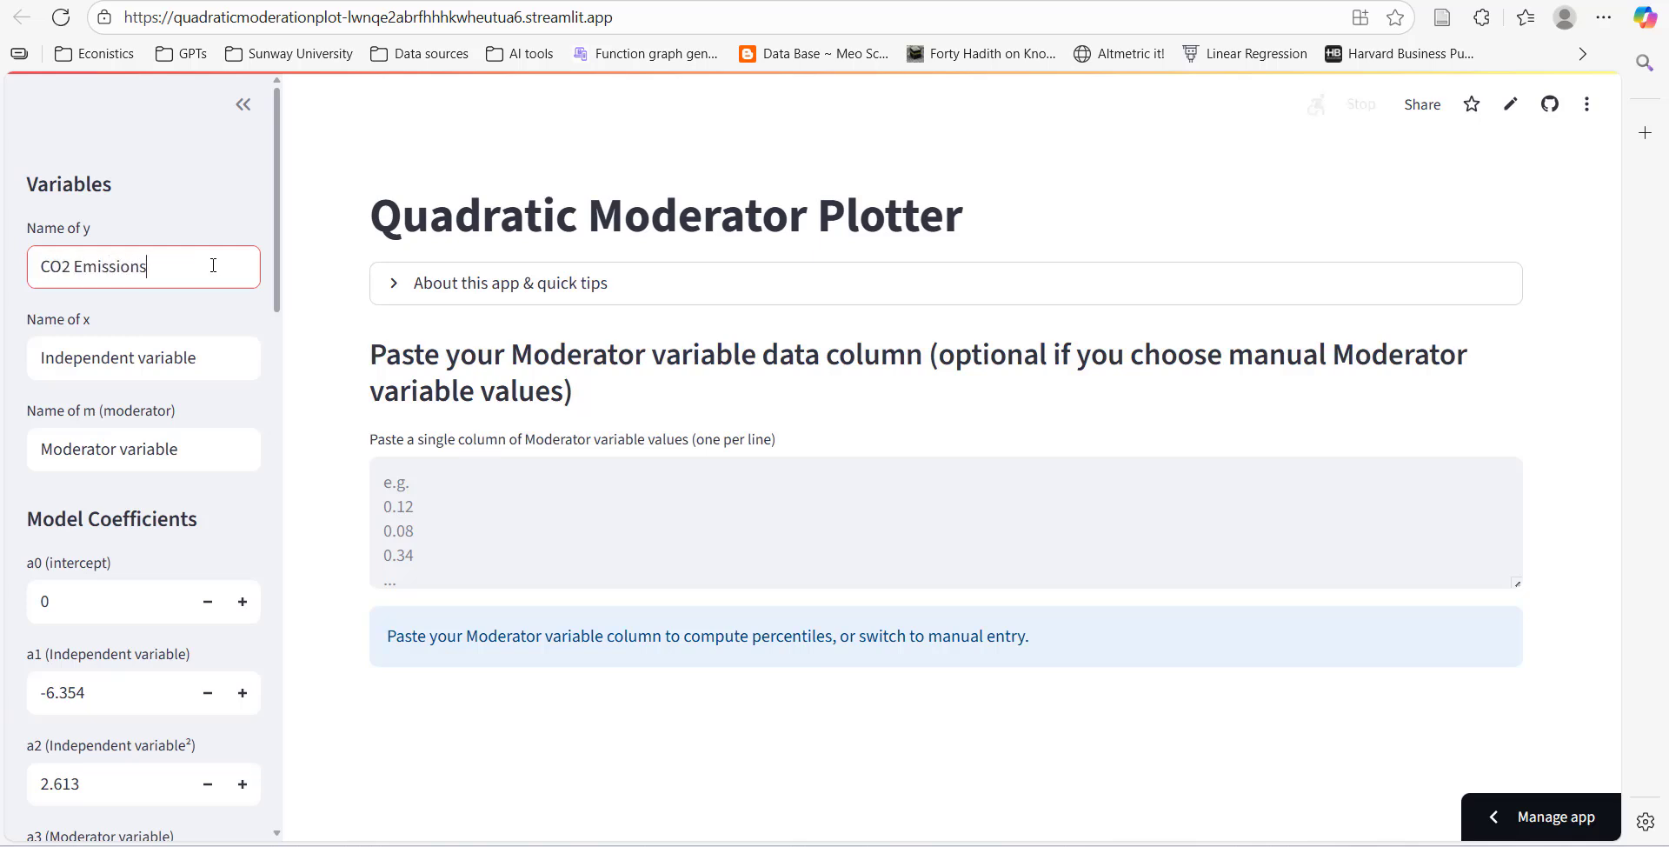
triple_click(185, 358)
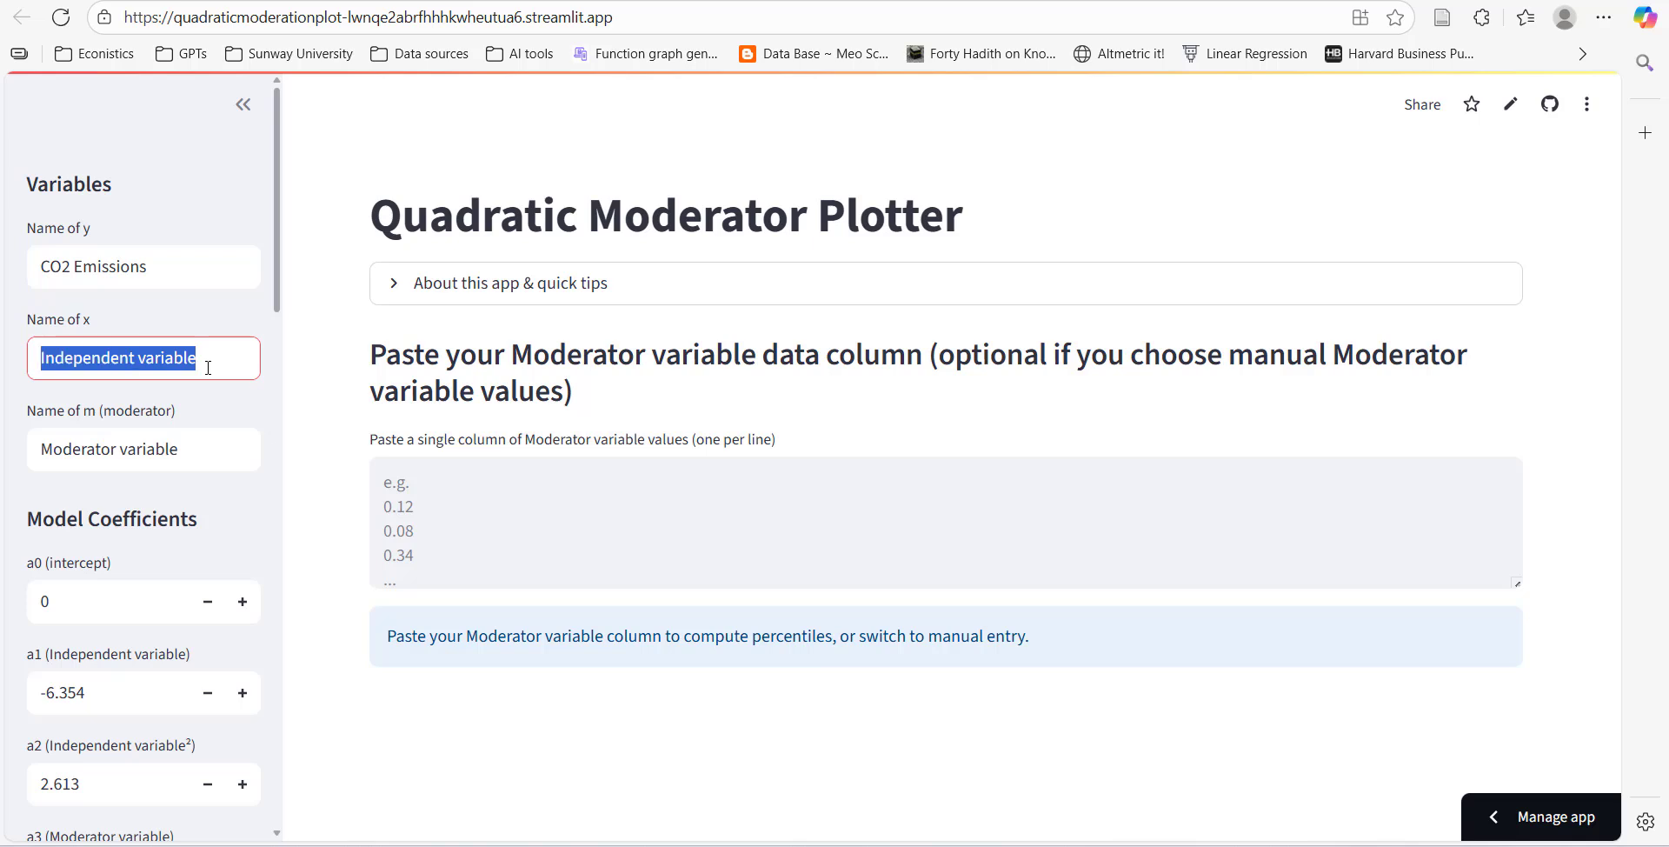
type("GDP")
key("Return")
Name the moderator variable m Renewable Energy.
triple_click(130, 467)
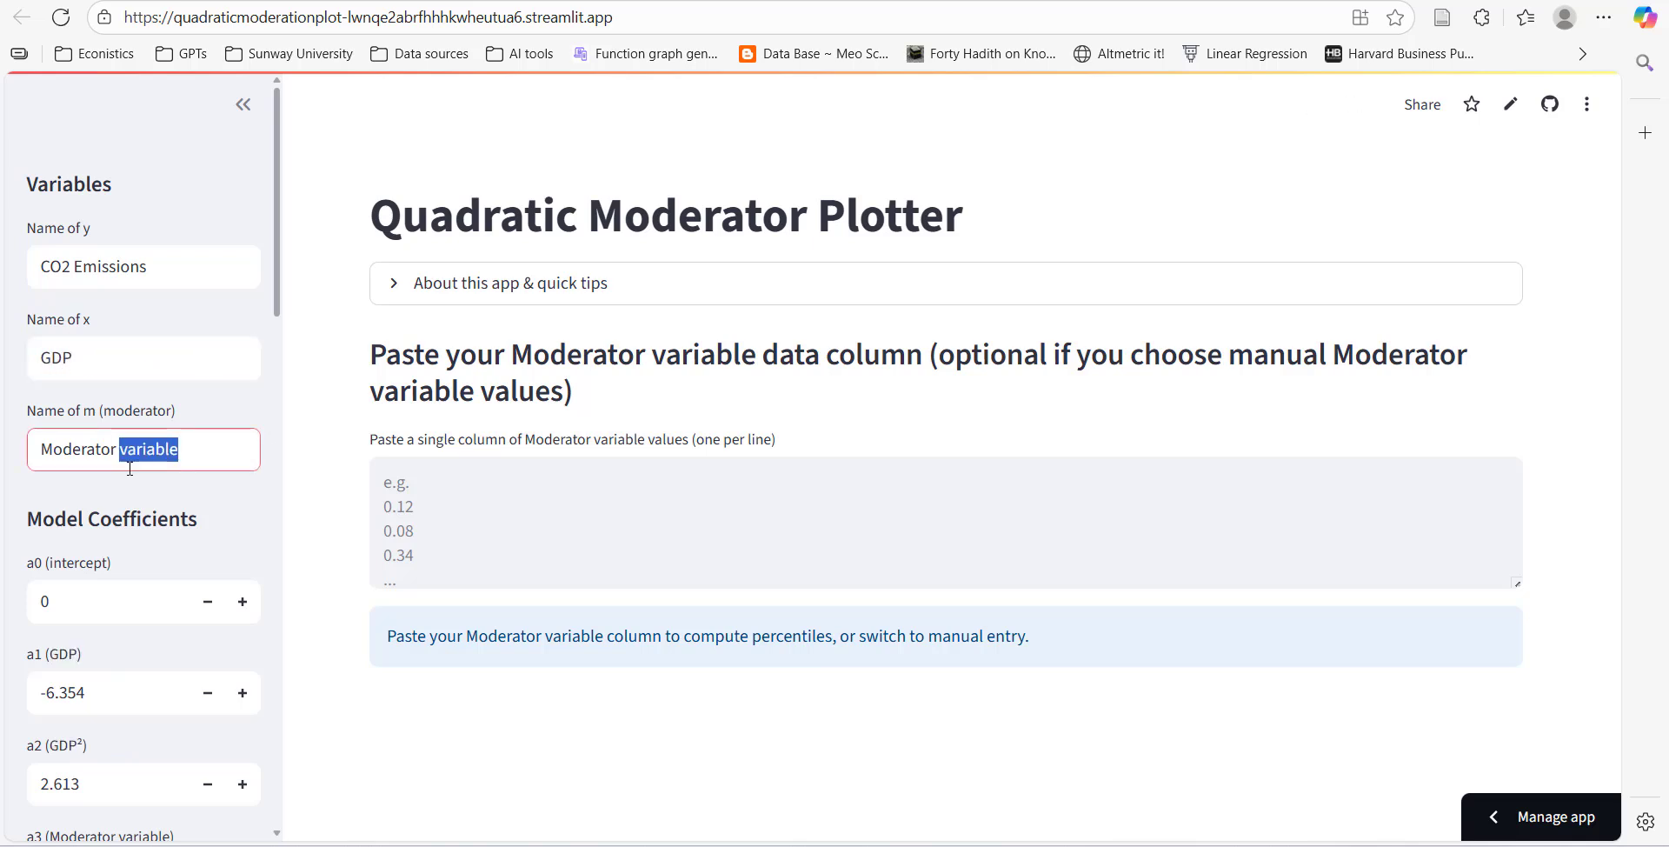
type("Reene")
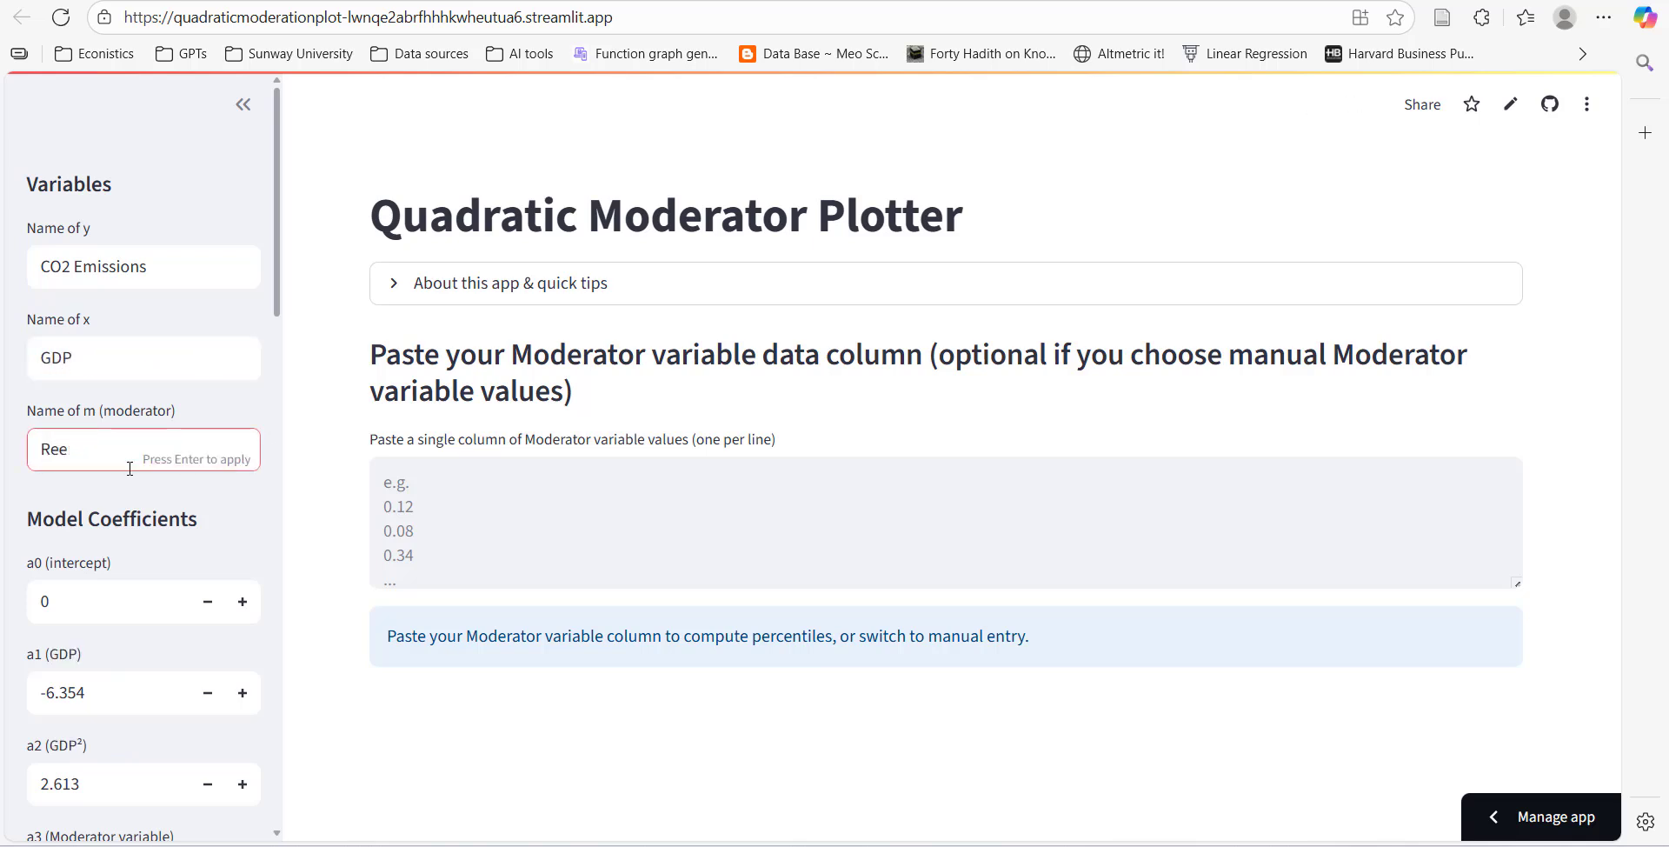
key("BackSpace")
type("wable ")
type("Energy")
type("ne")
key("Return")
Set the model coefficients a0 to 150, a1 to 5.8 and a2 to -0.08.
scroll(114, 558, "down", 2)
left_click_drag(81, 388, 7, 396)
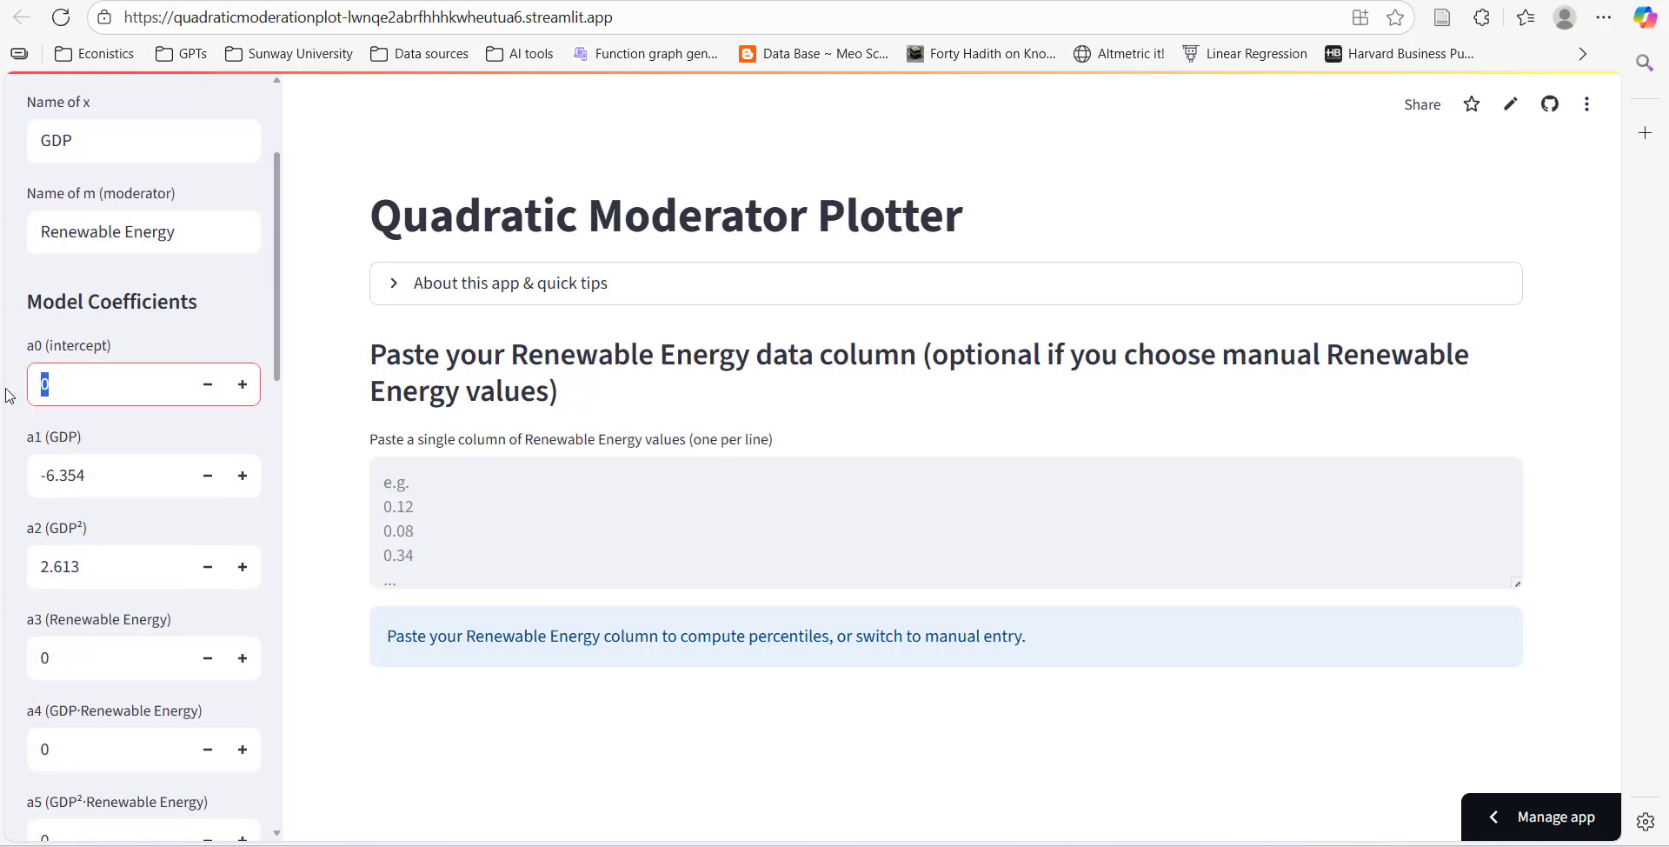
type("10")
key("BackSpace")
key("BackSpace")
type("150")
key("Tab")
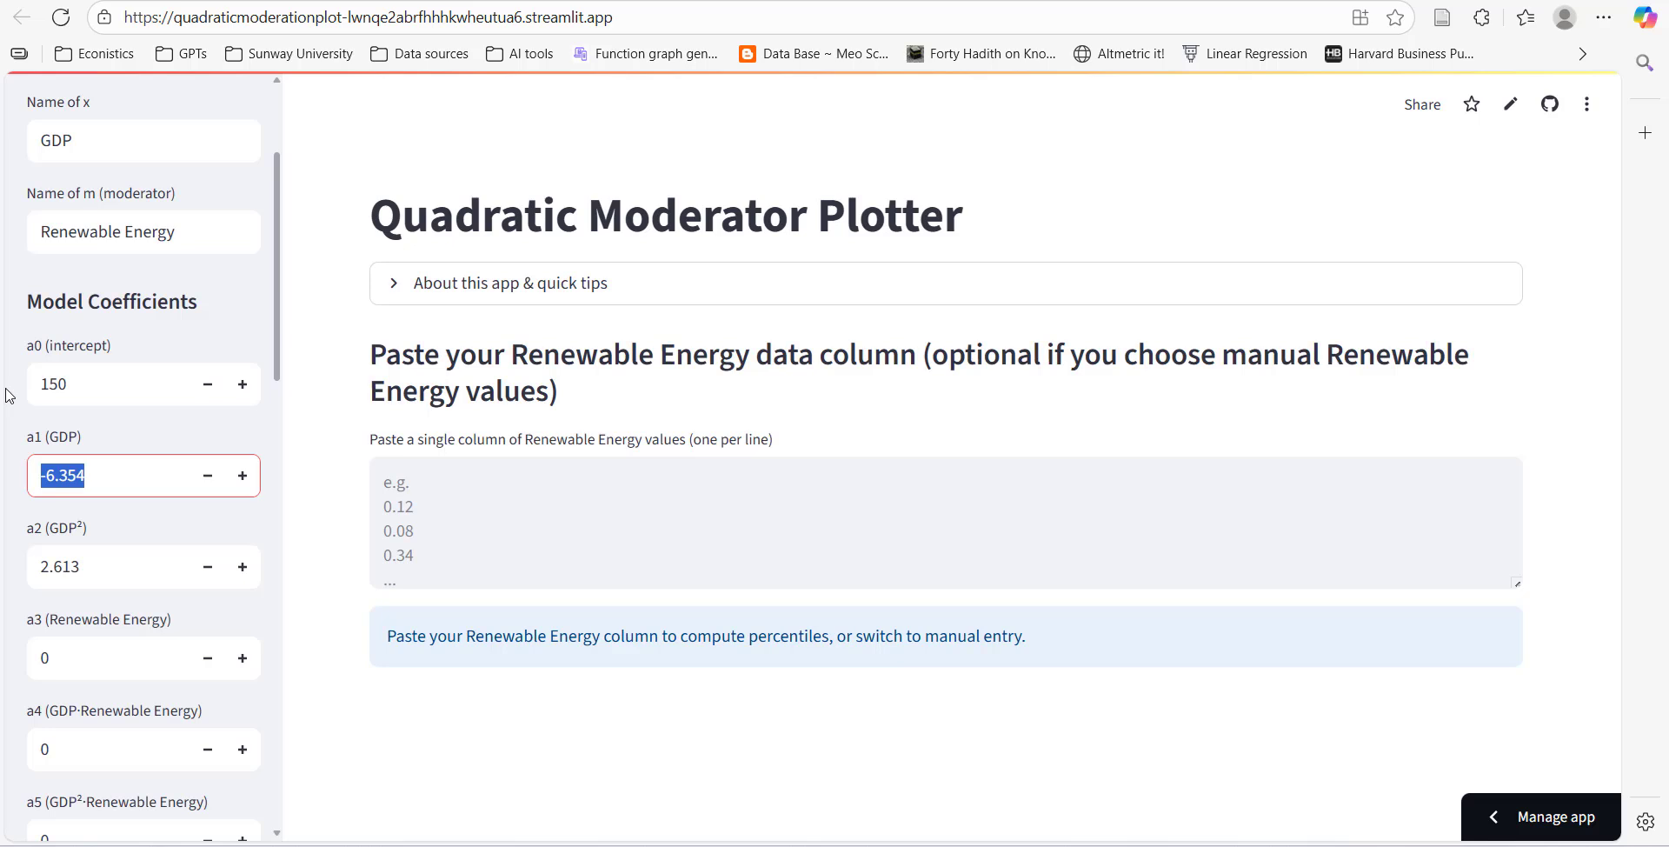
type("5.8")
key("Tab")
type("-0.0")
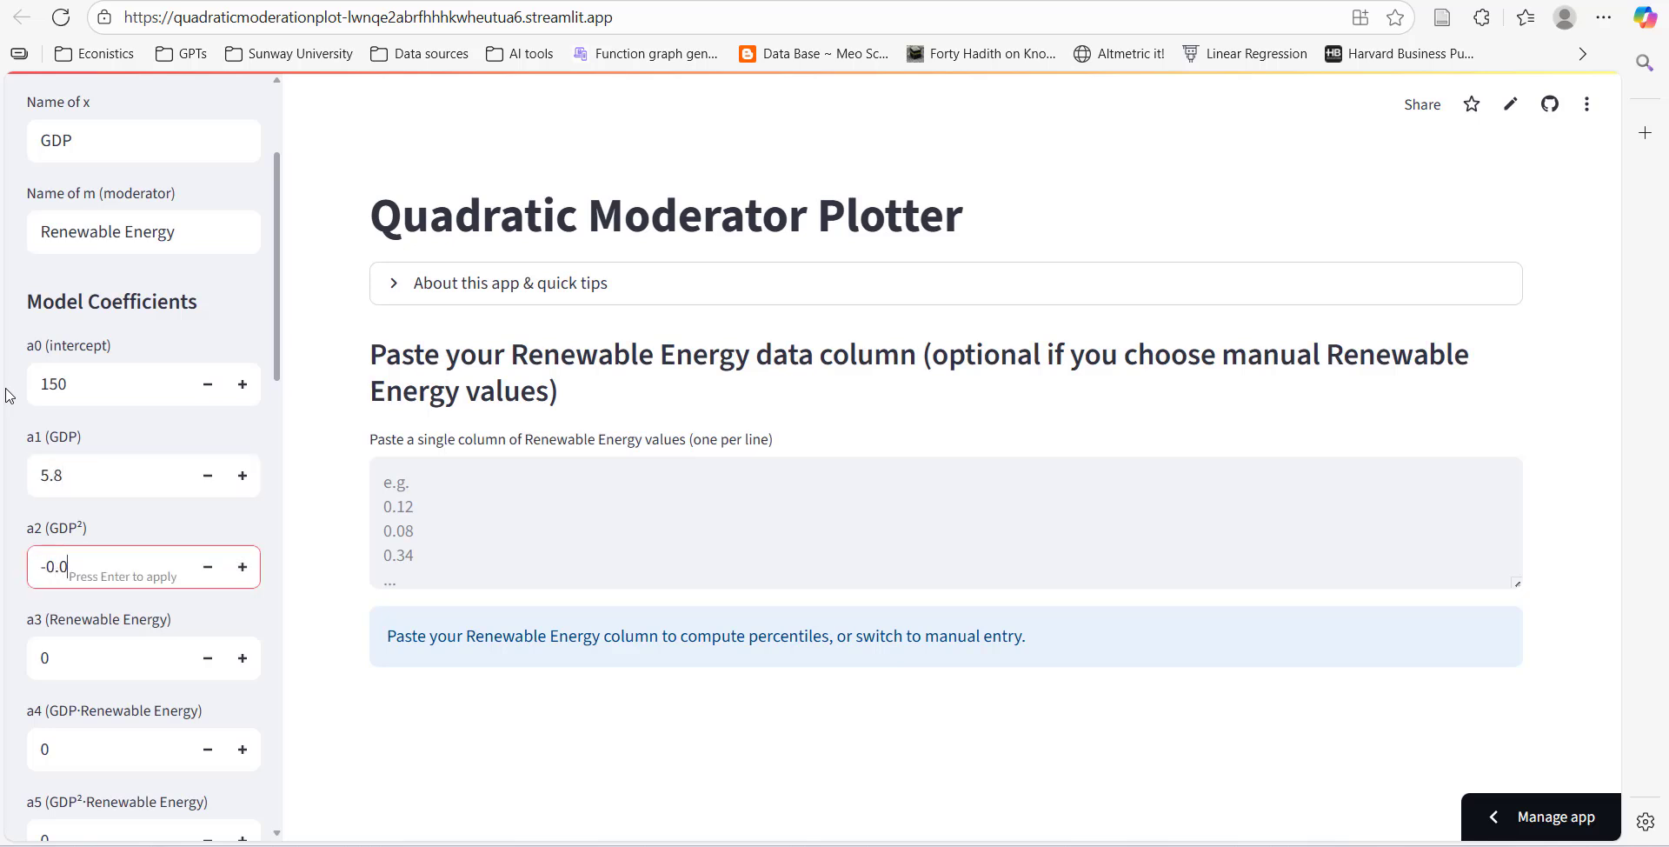
key("Tab")
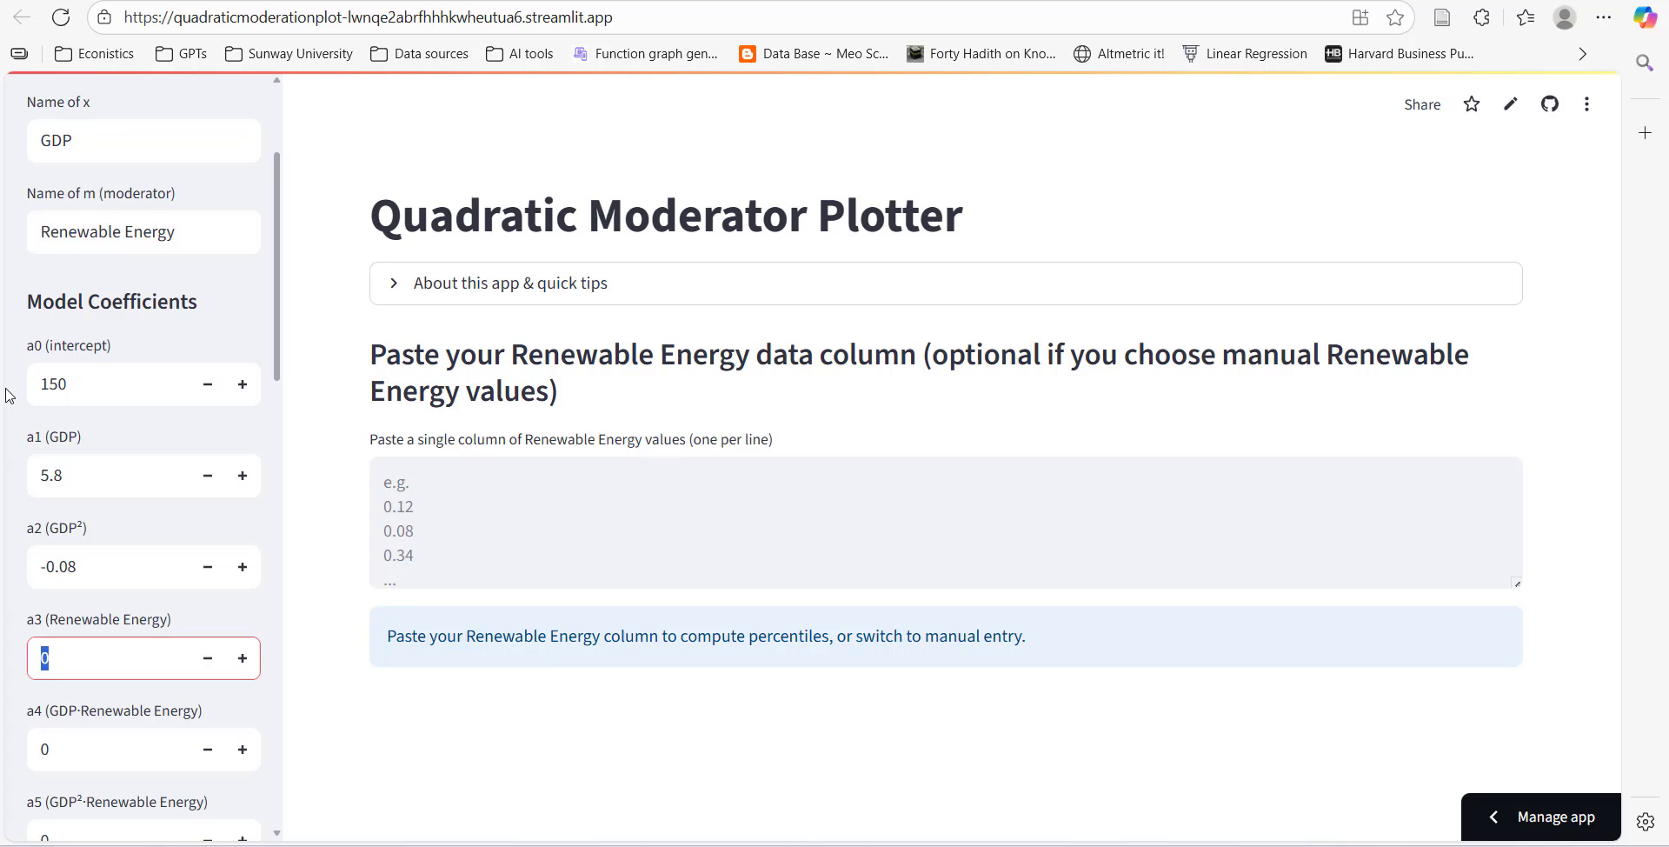
Set the moderator coefficient a3 to -2 and the interaction coefficients a4 to -1 and a5 to 0.10.
type("-2")
key("Tab")
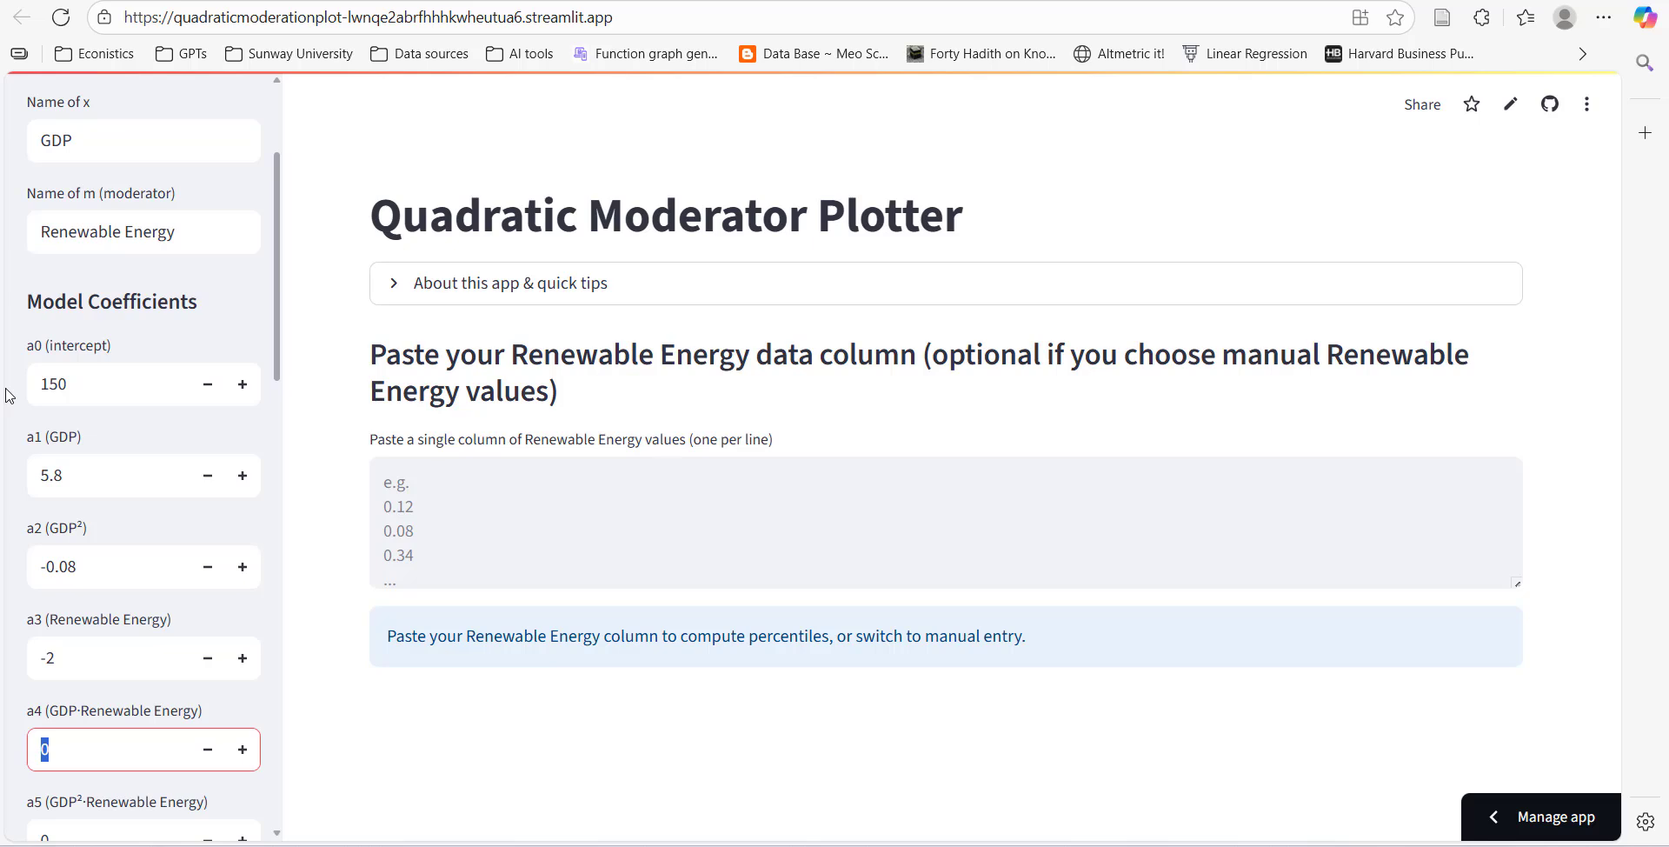
type("-1")
key("Tab")
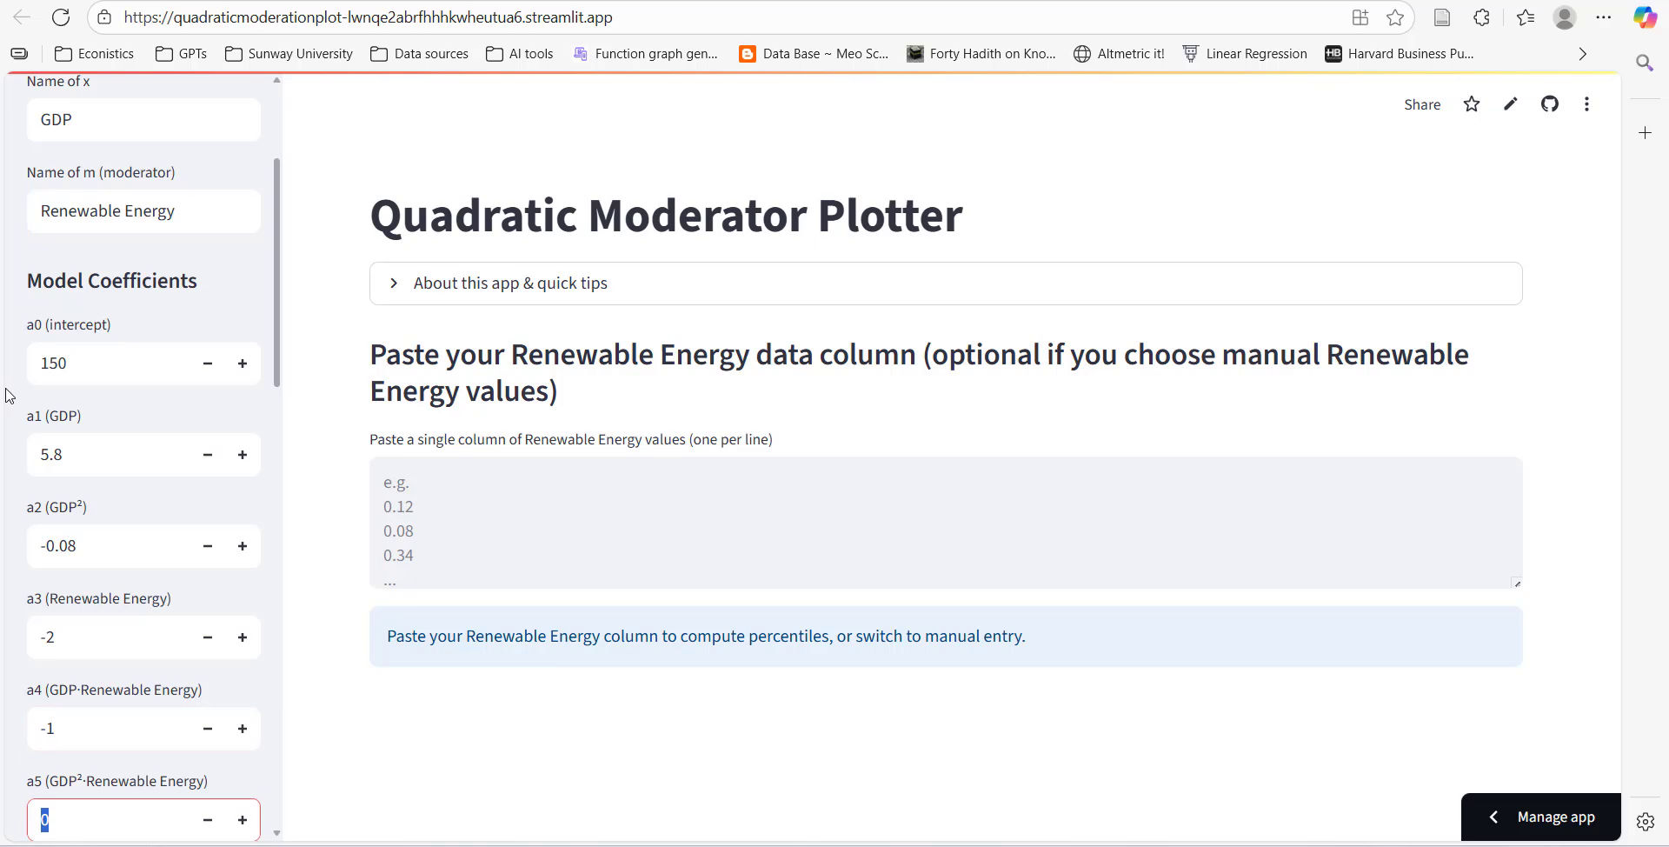
type("0.0")
type("0")
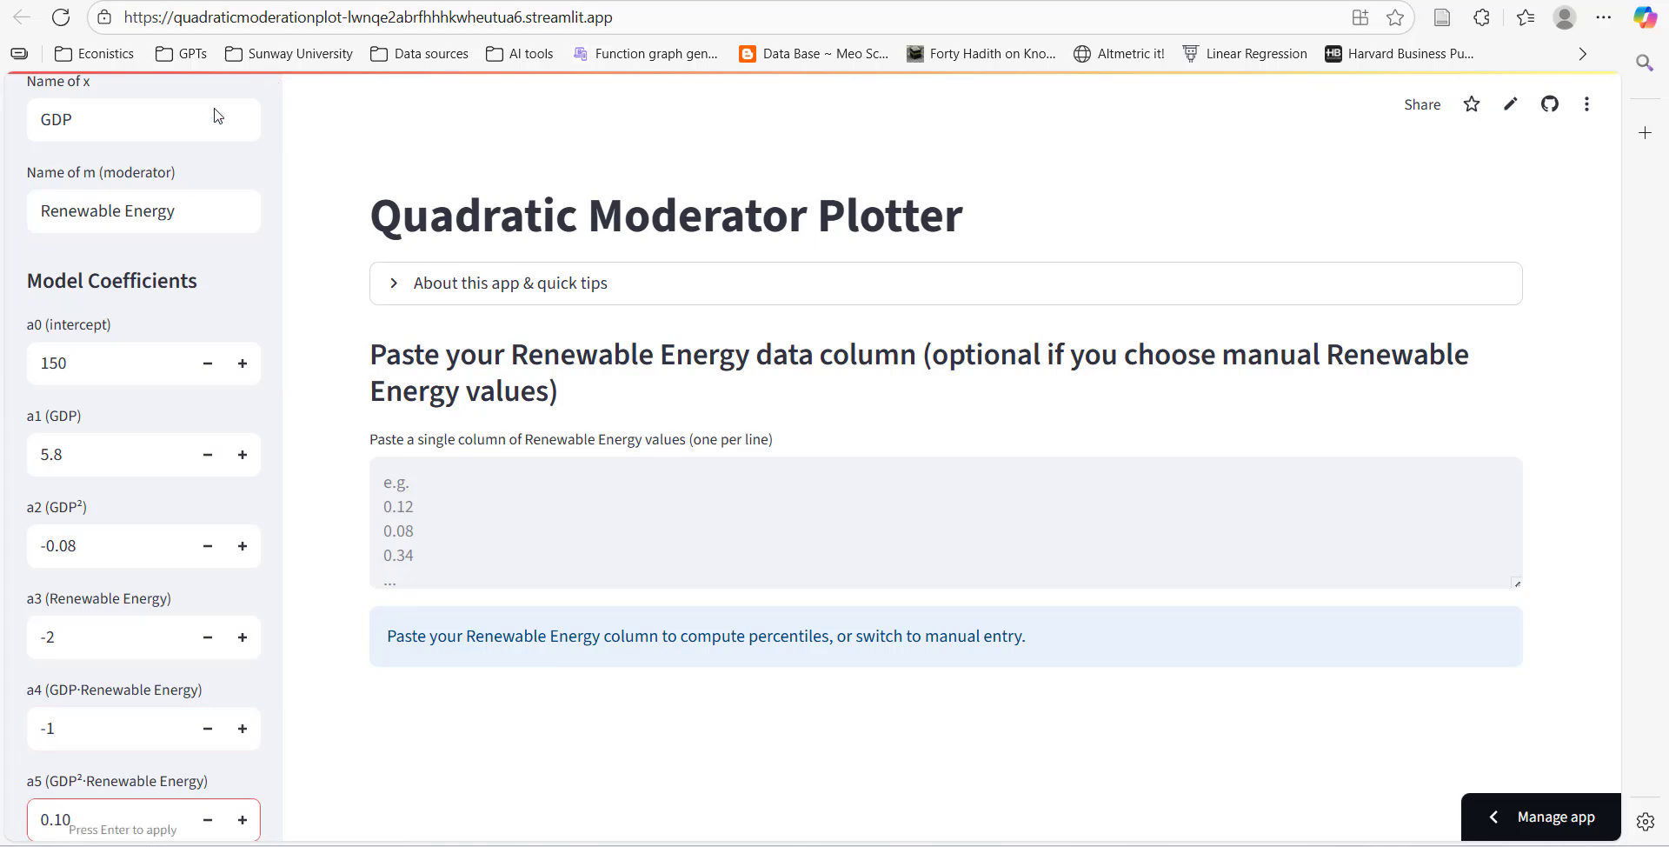
Paste the copied column of Renewable Energy values into the moderator data box.
scroll(174, 147, "down", 2)
scroll(178, 682, "down", 2)
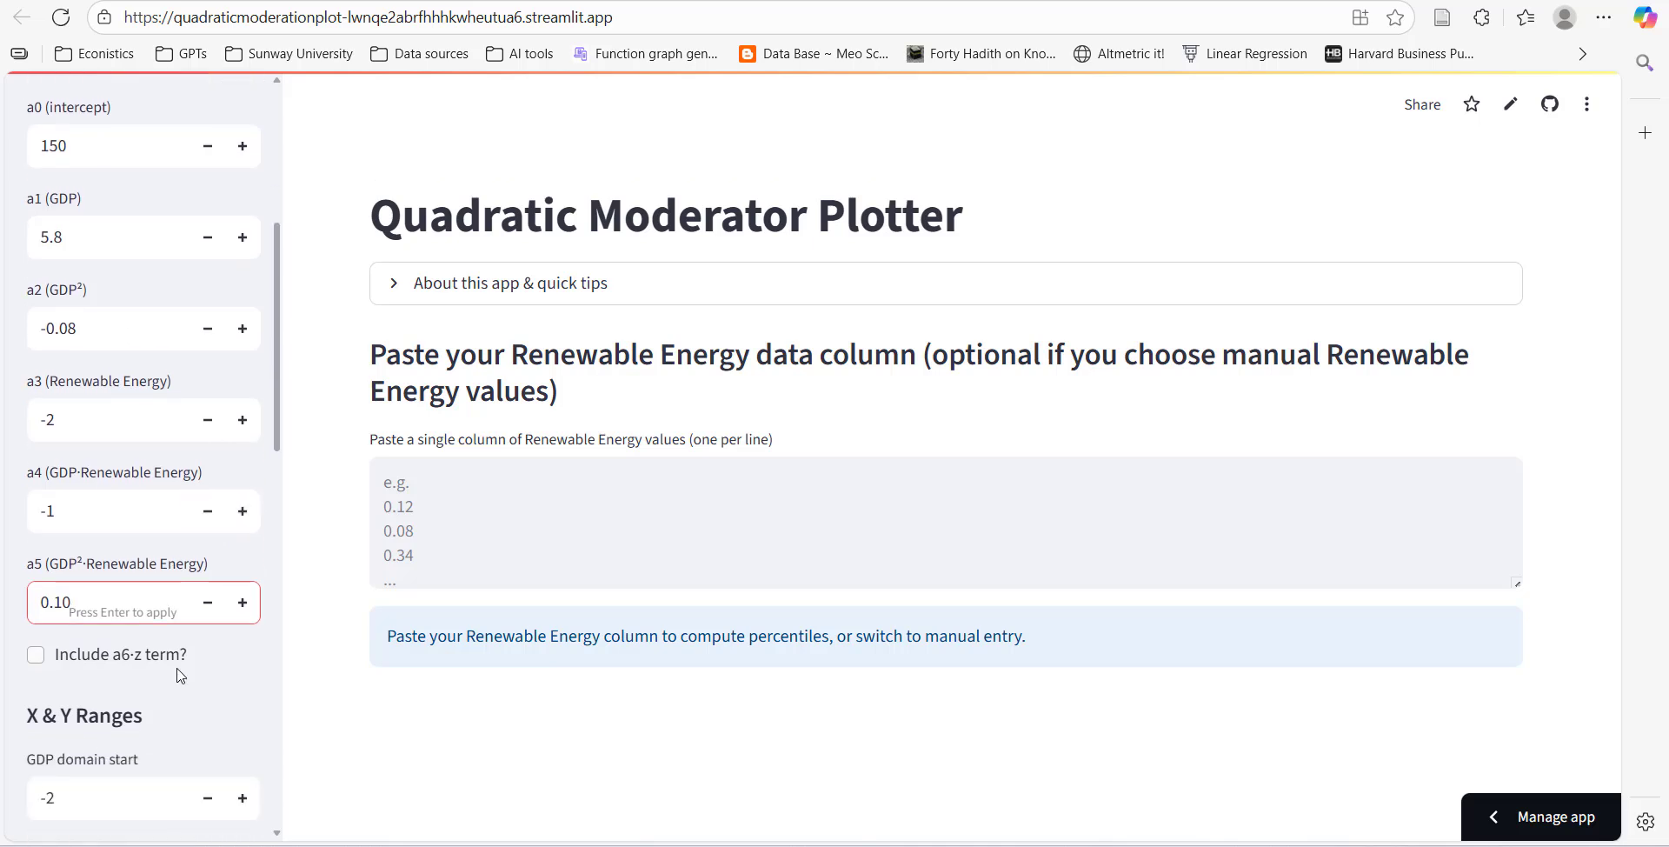
left_click(520, 538)
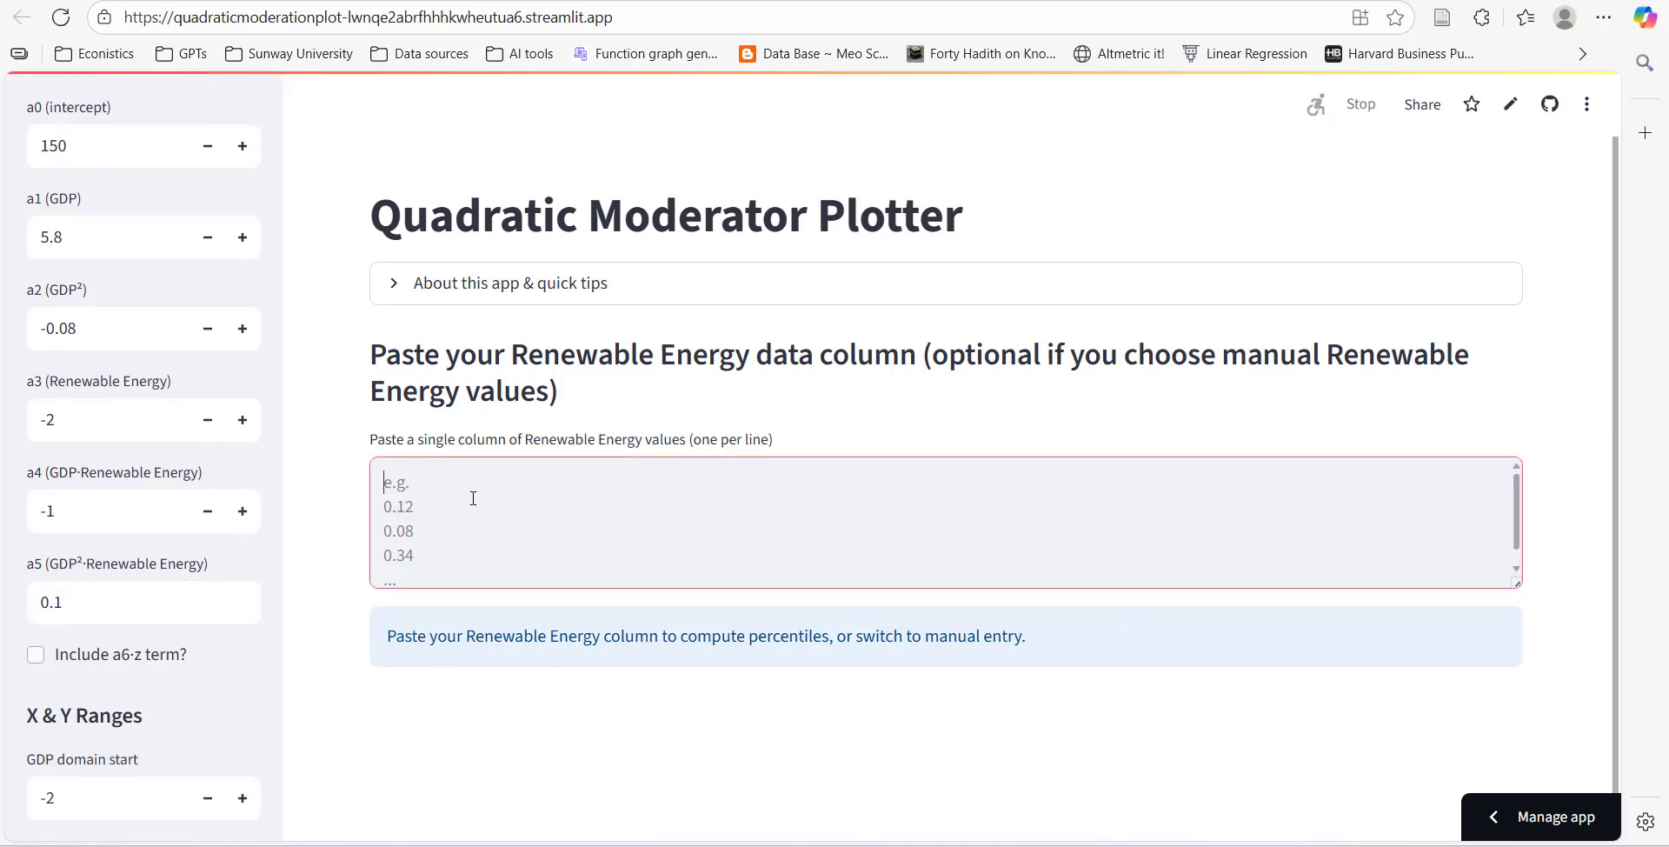
key("ctrl+v")
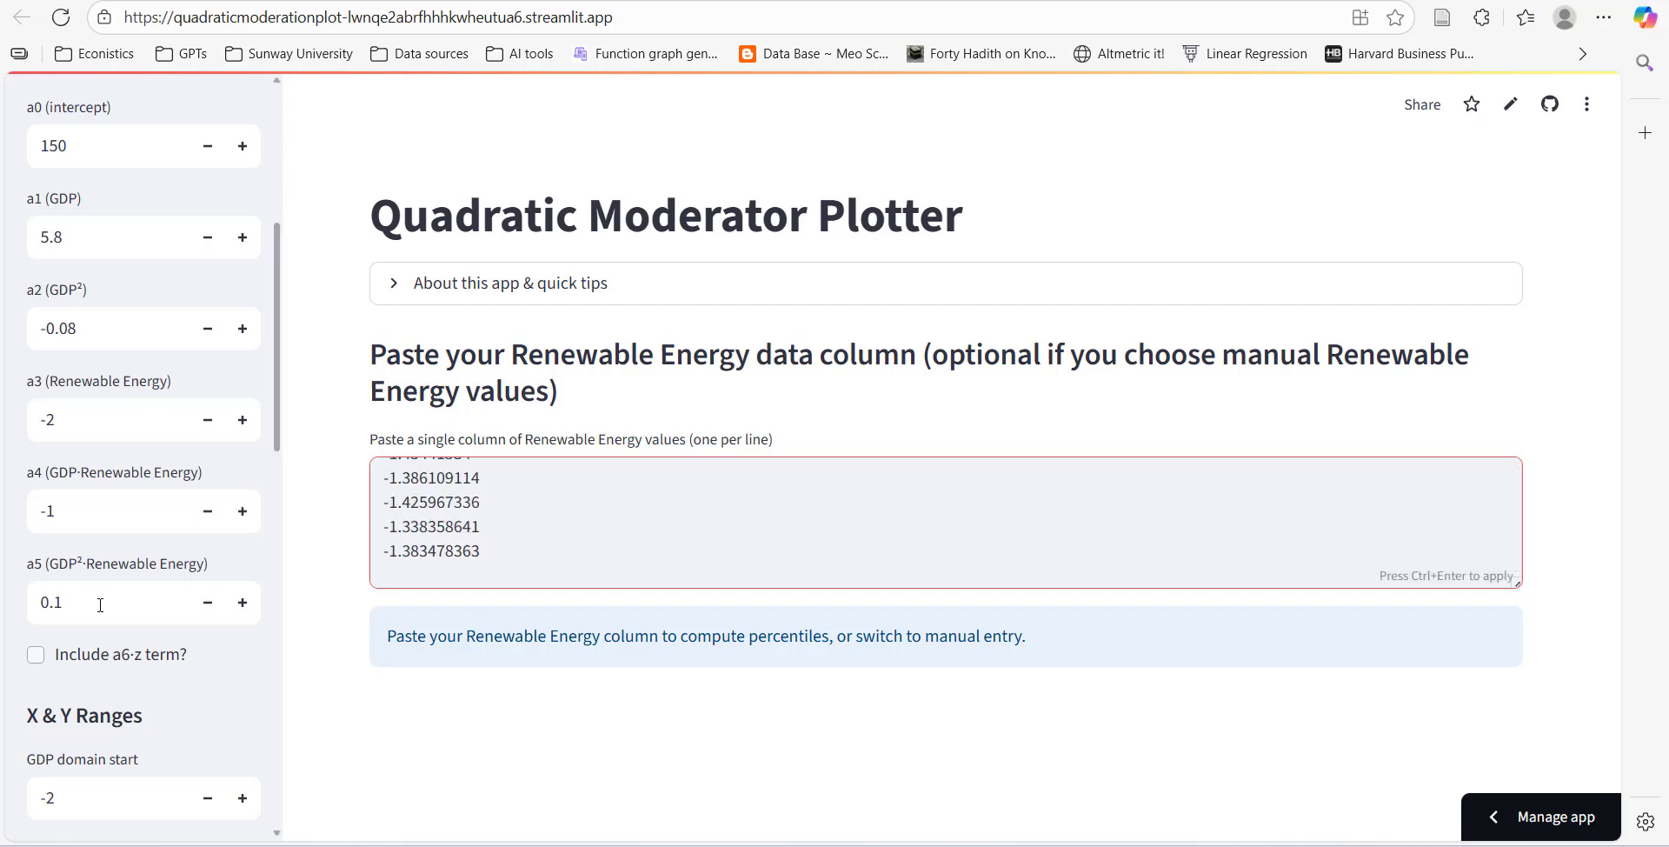
Apply the pasted data and set the GDP domain to start at 0 and end at 250.
scroll(22, 702, "down", 1)
left_click(68, 692)
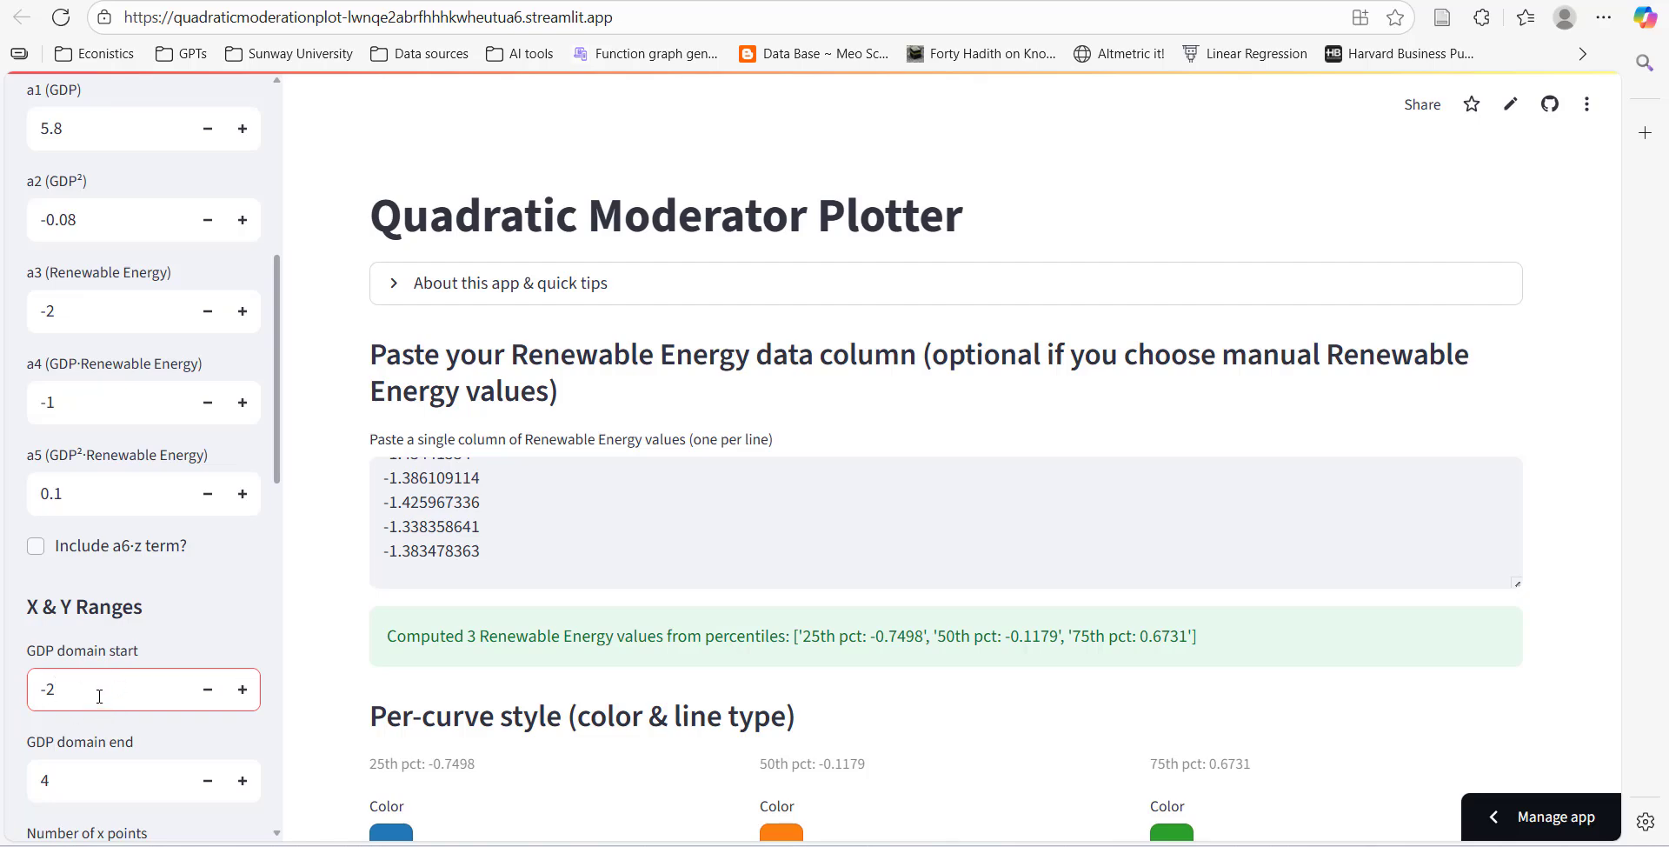
double_click(99, 696)
type("0")
key("Tab")
type("250")
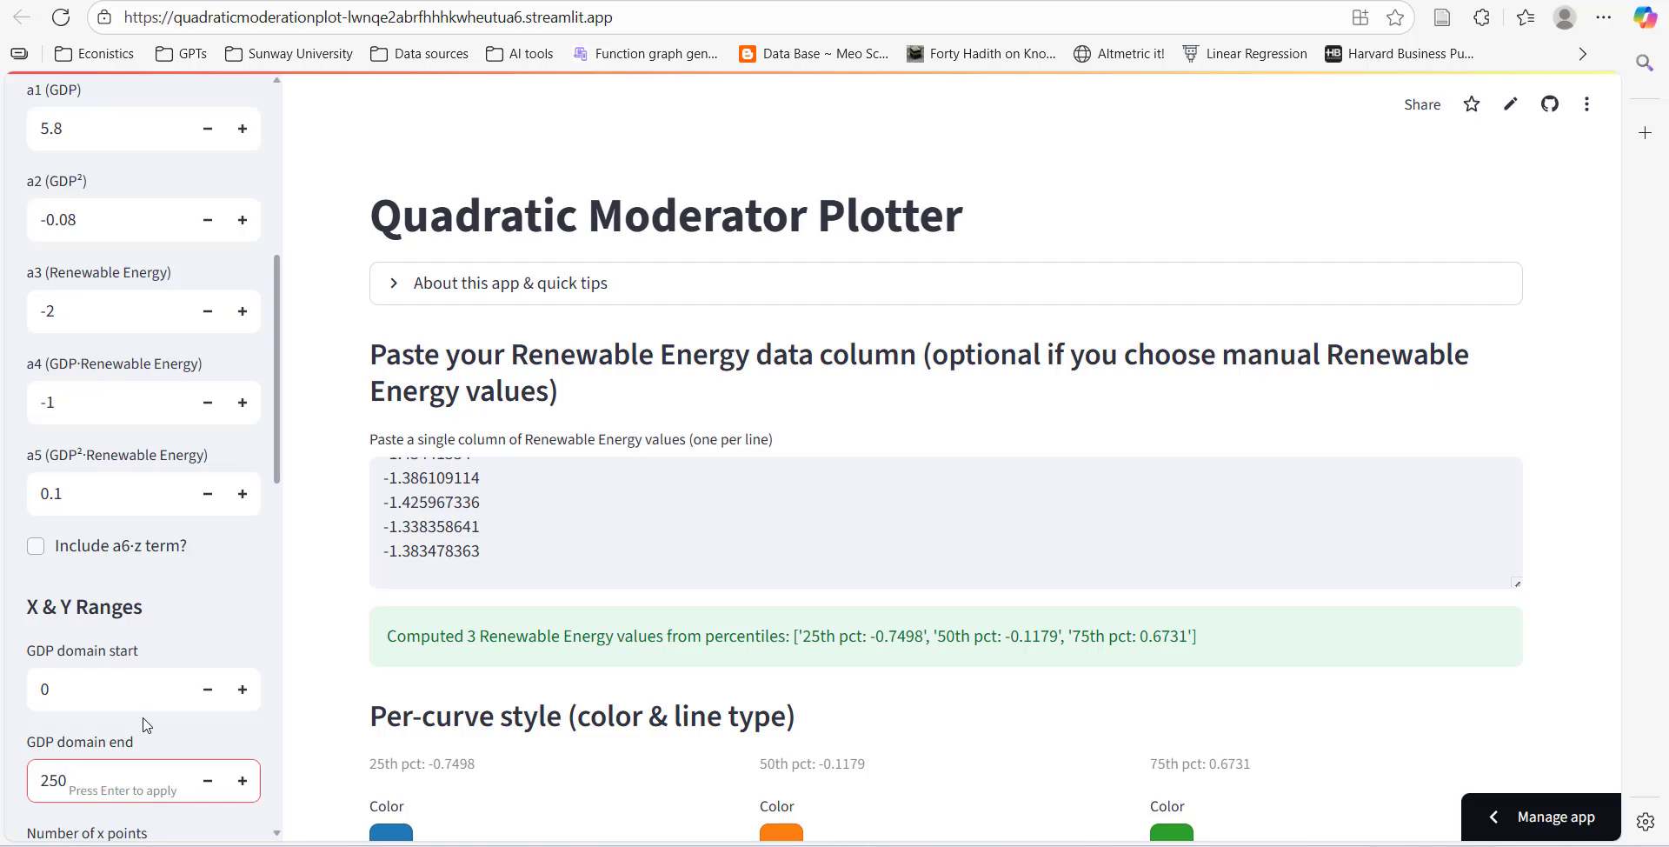
left_click(244, 587)
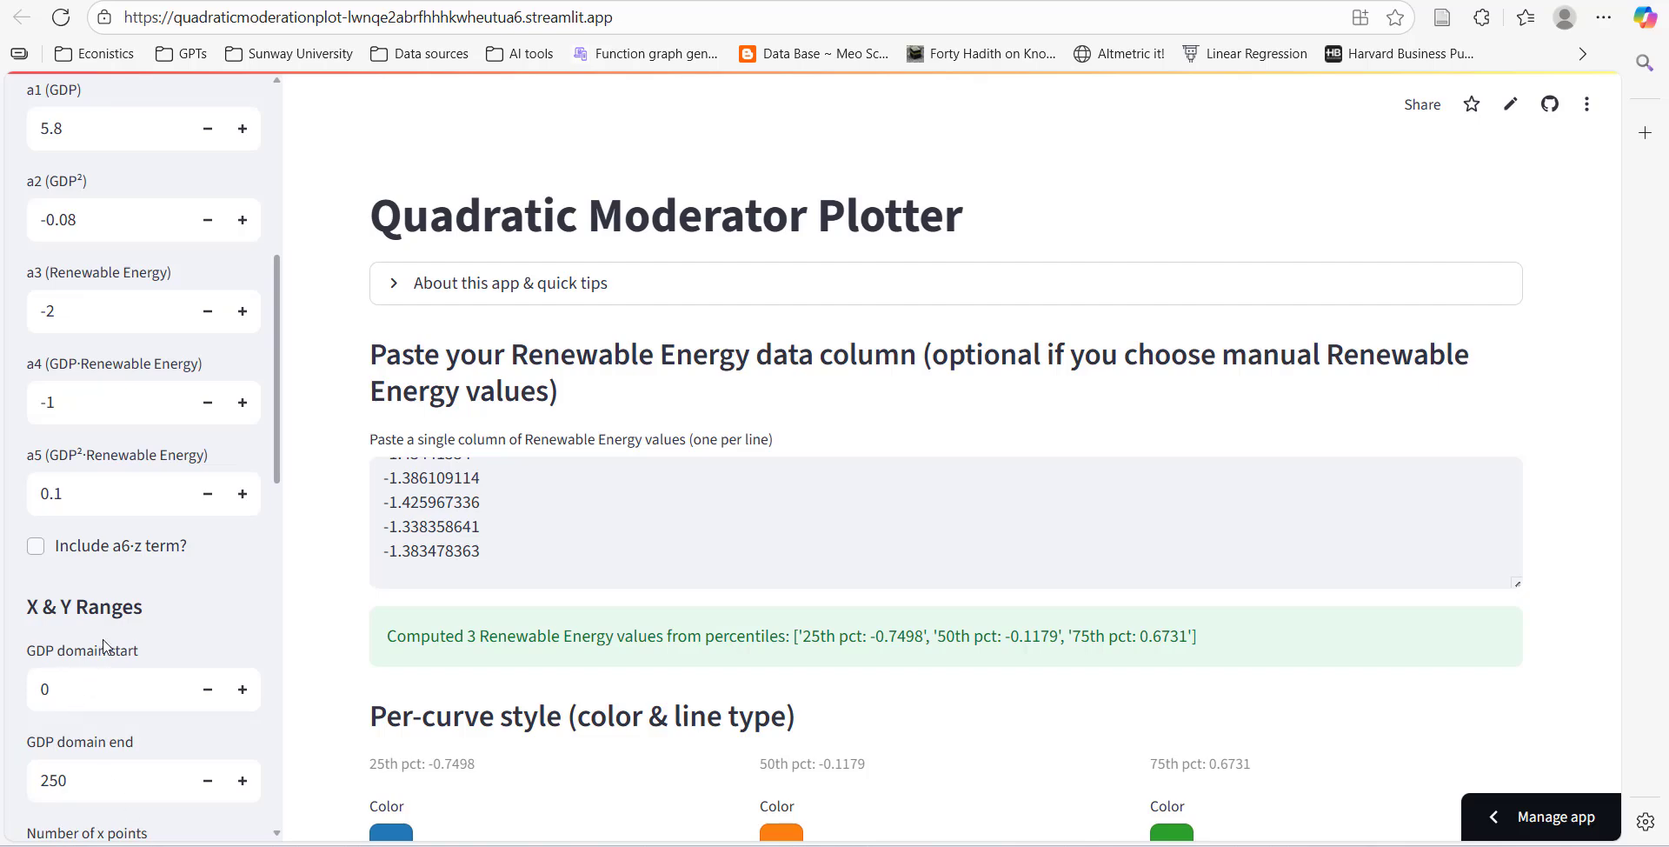
Enable manually set limits for both the x-axis and the y-axis.
scroll(103, 645, "down", 4)
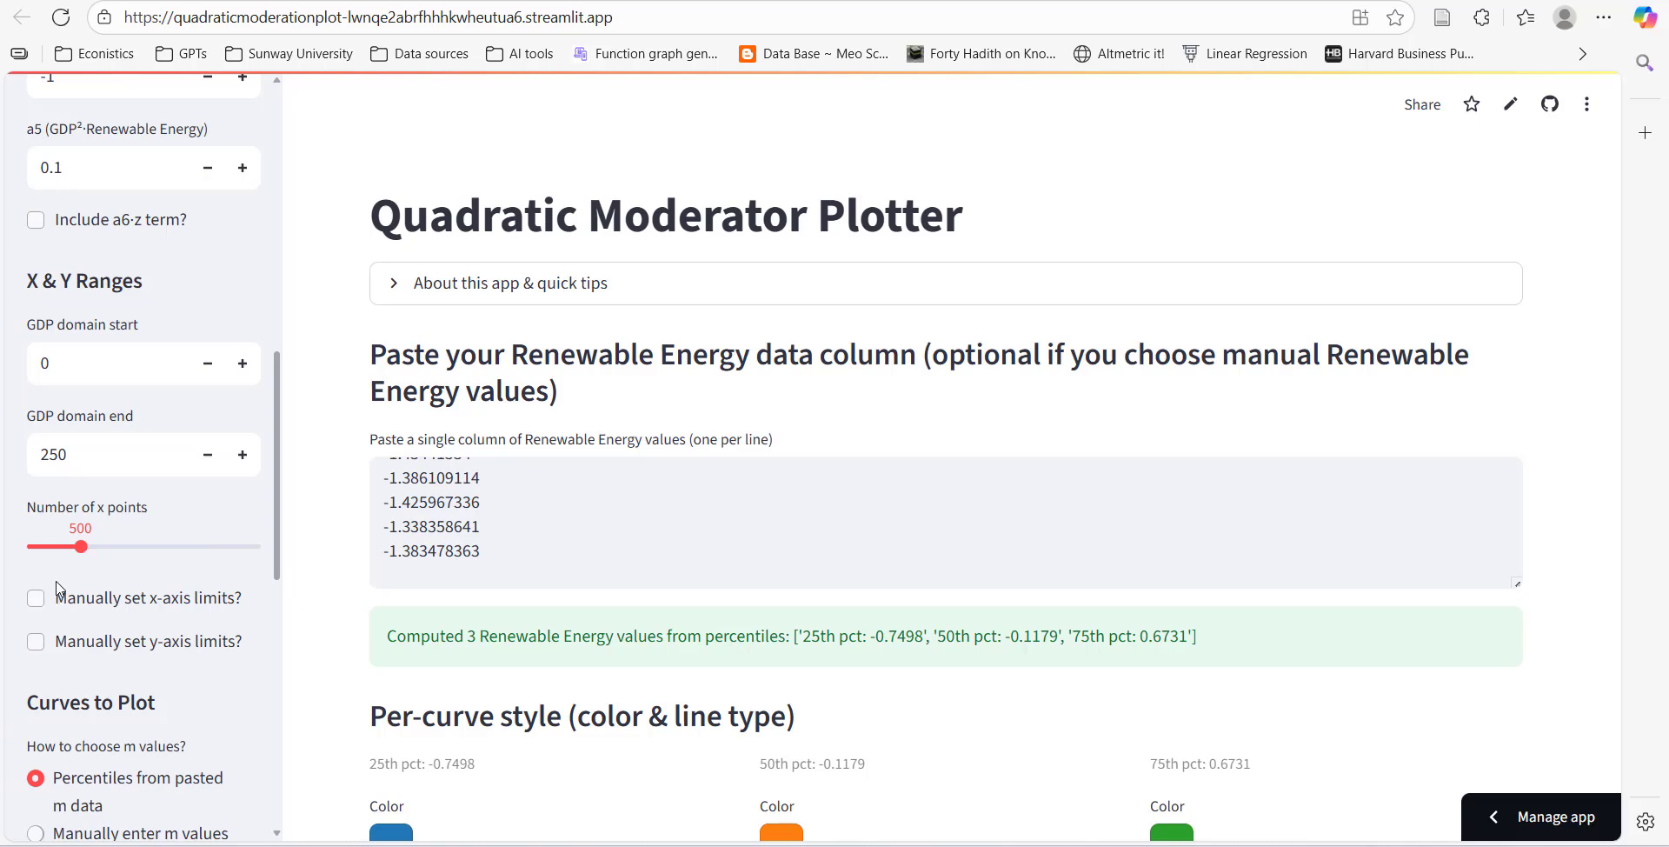
left_click(37, 600)
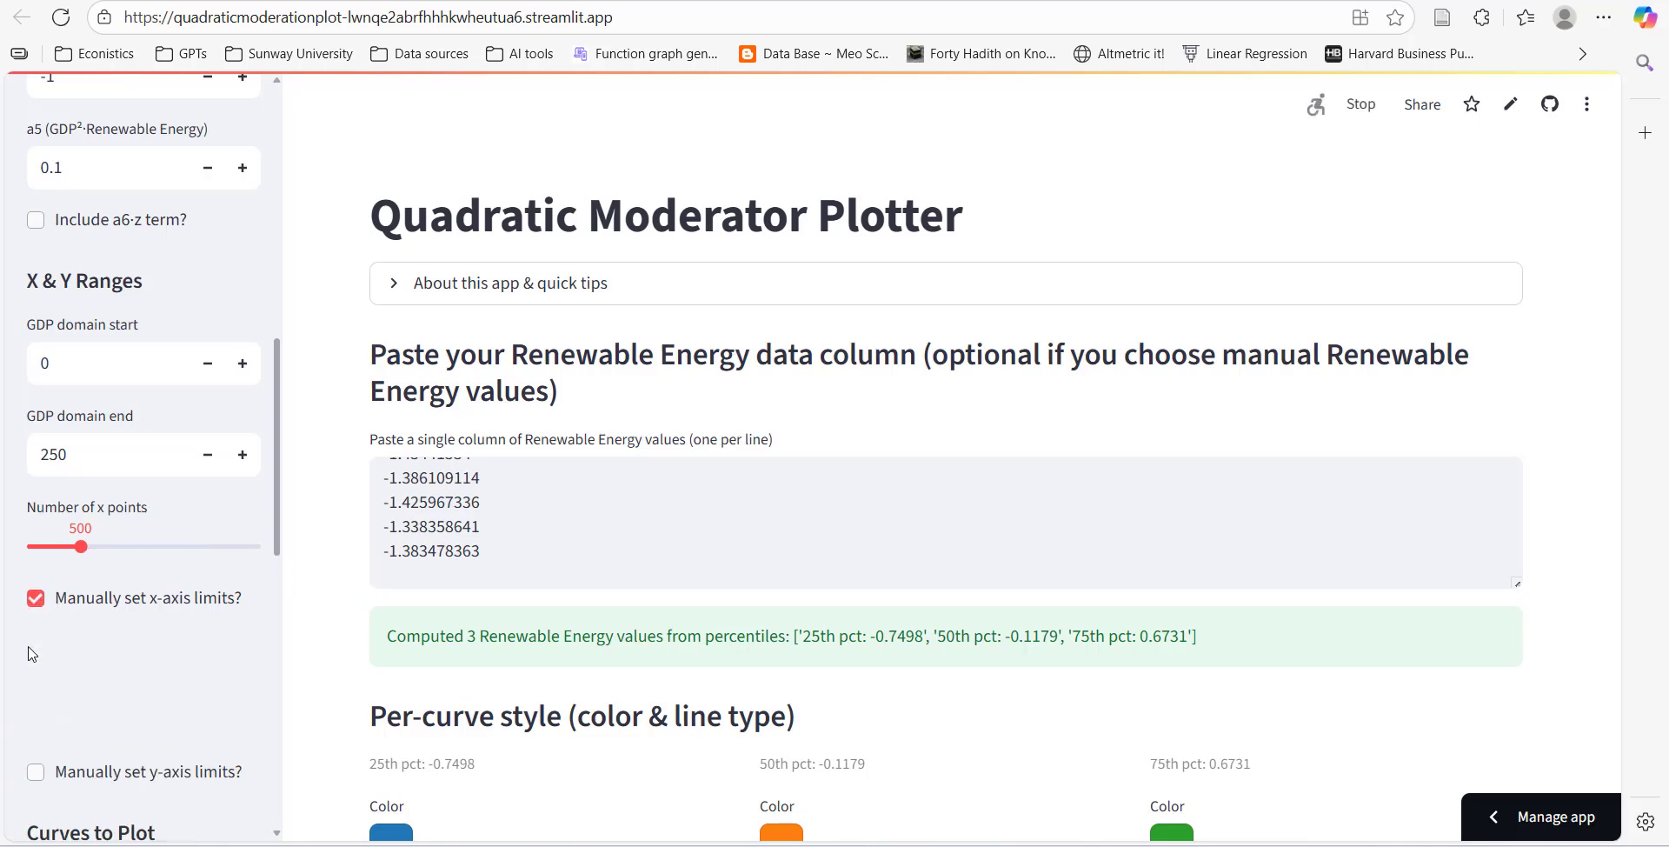
left_click(35, 772)
Set the CO2 Emissions axis minimum to 0 and maximum to 100.
scroll(255, 664, "down", 3)
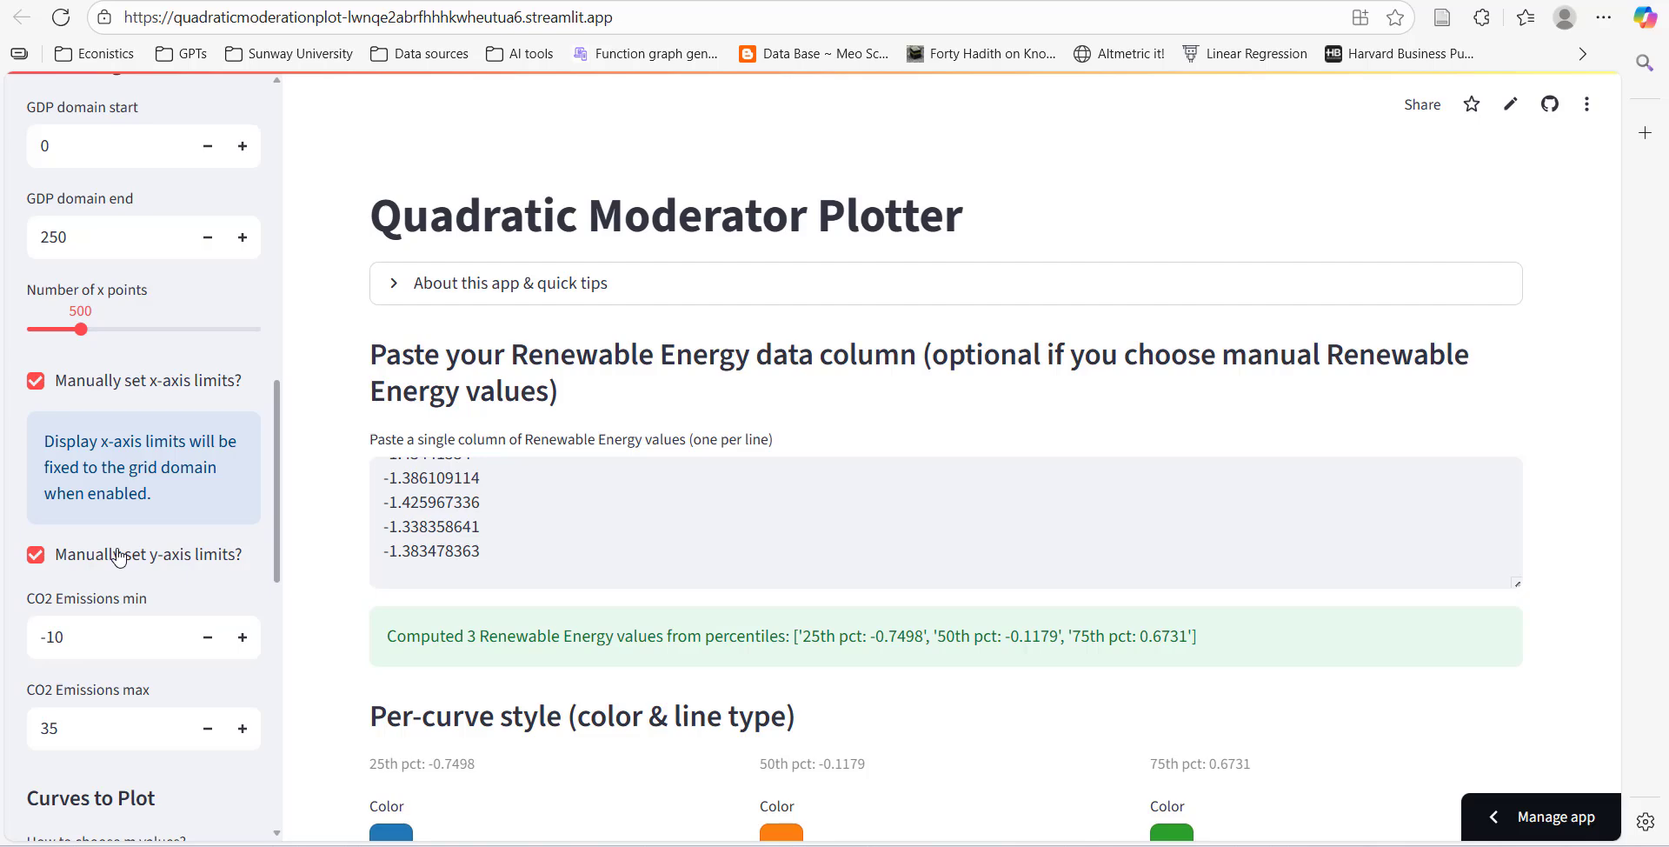
left_click_drag(141, 643, 2, 635)
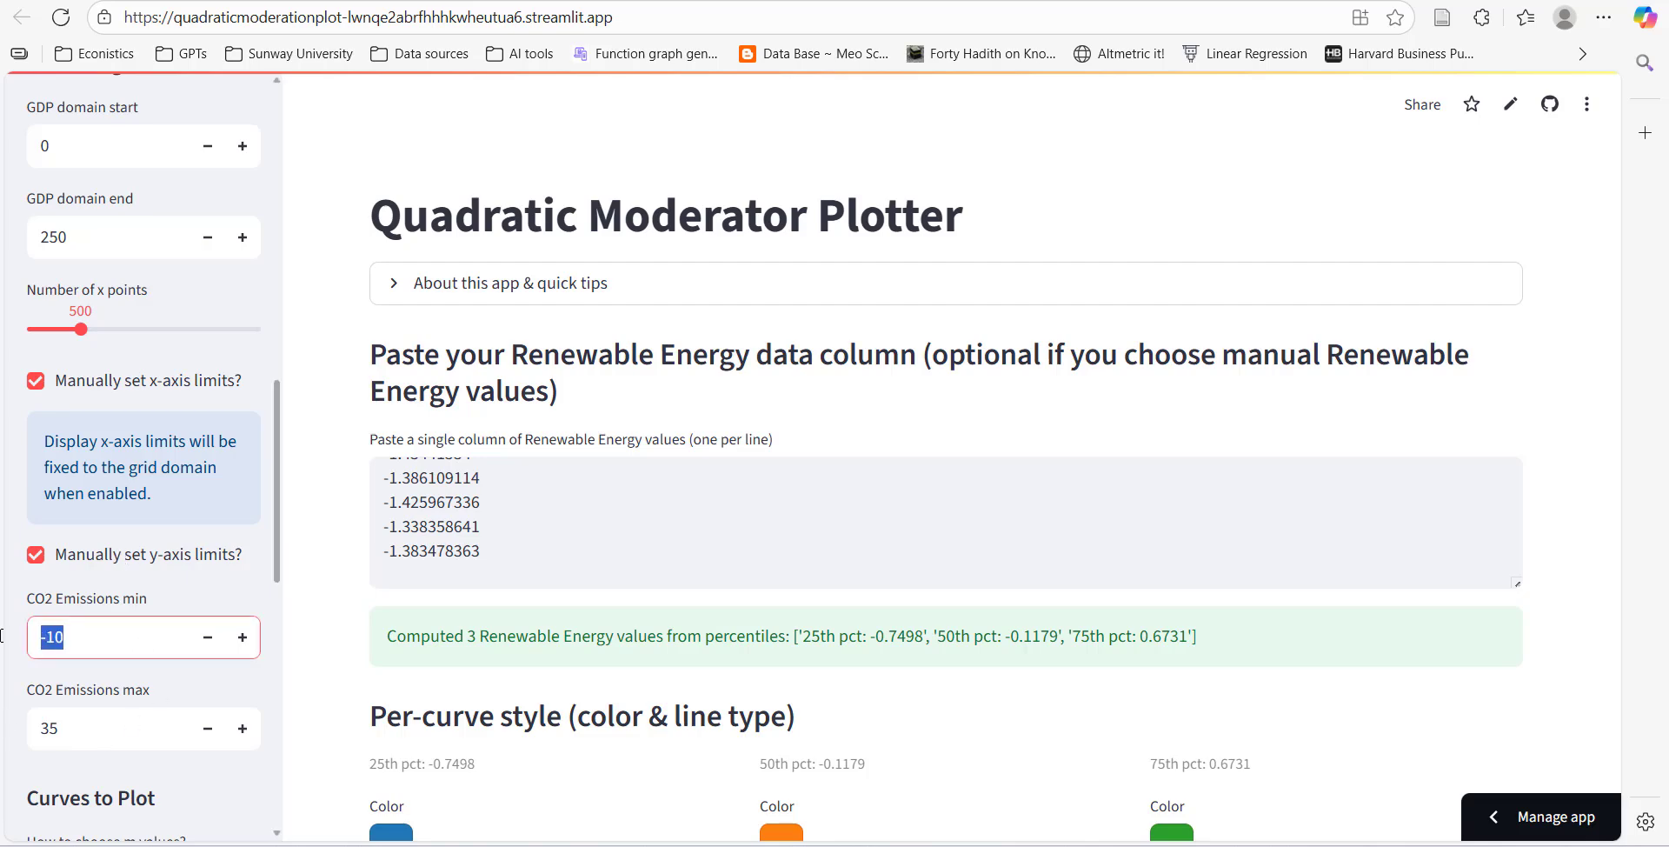
type("0")
left_click_drag(95, 737, 8, 737)
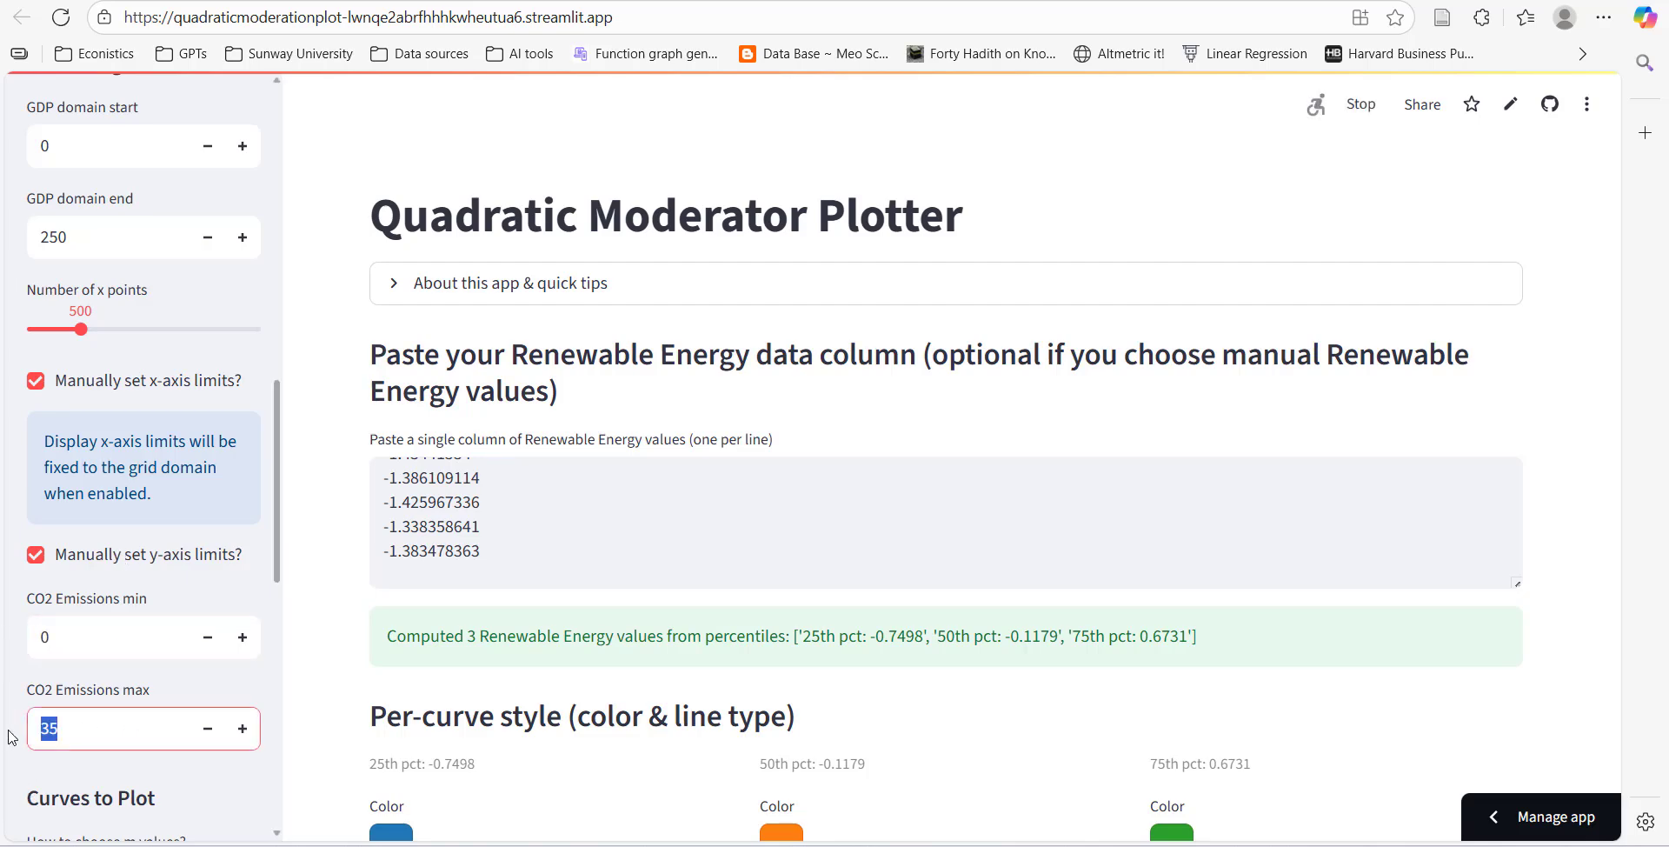
type("100")
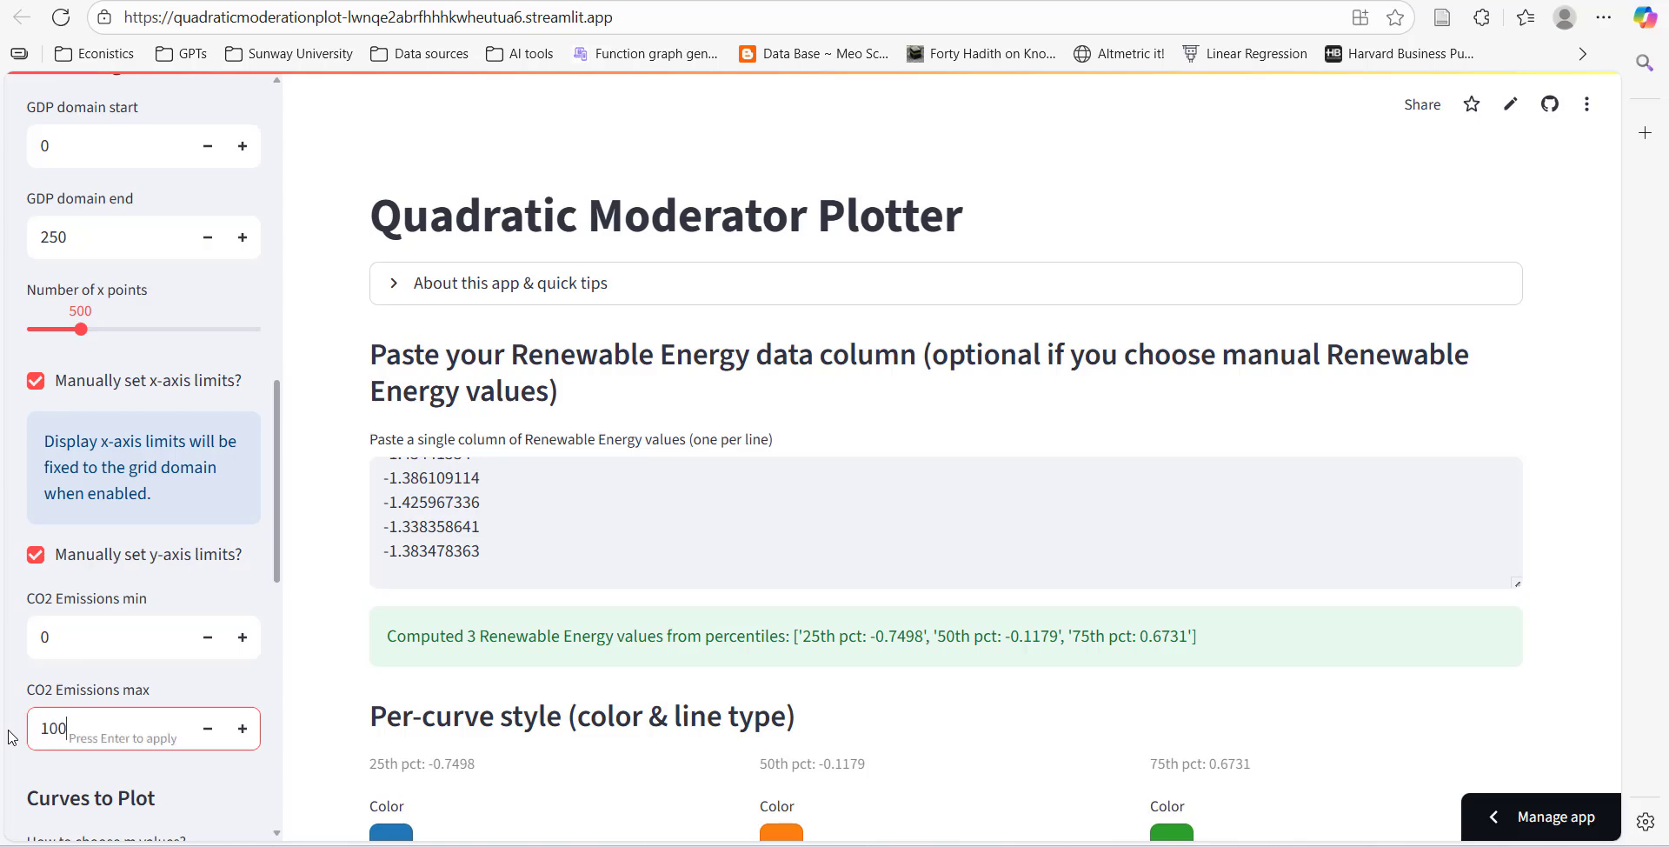
left_click(142, 764)
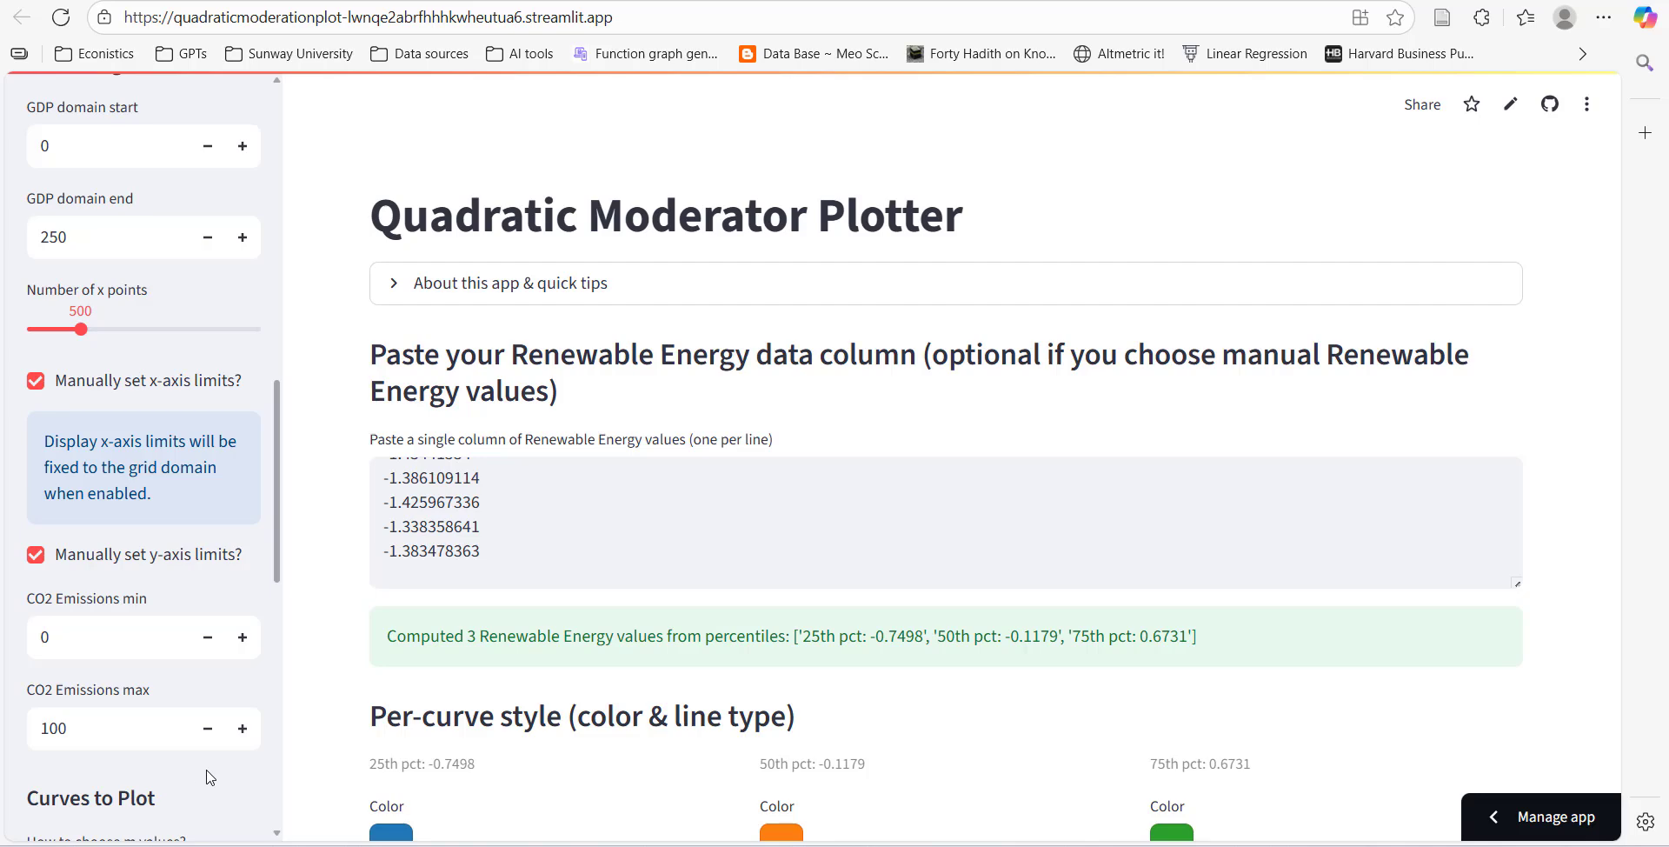
Review the remaining sidebar settings for curve percentiles, chart title, legend and TIFF export size.
scroll(96, 583, "down", 2)
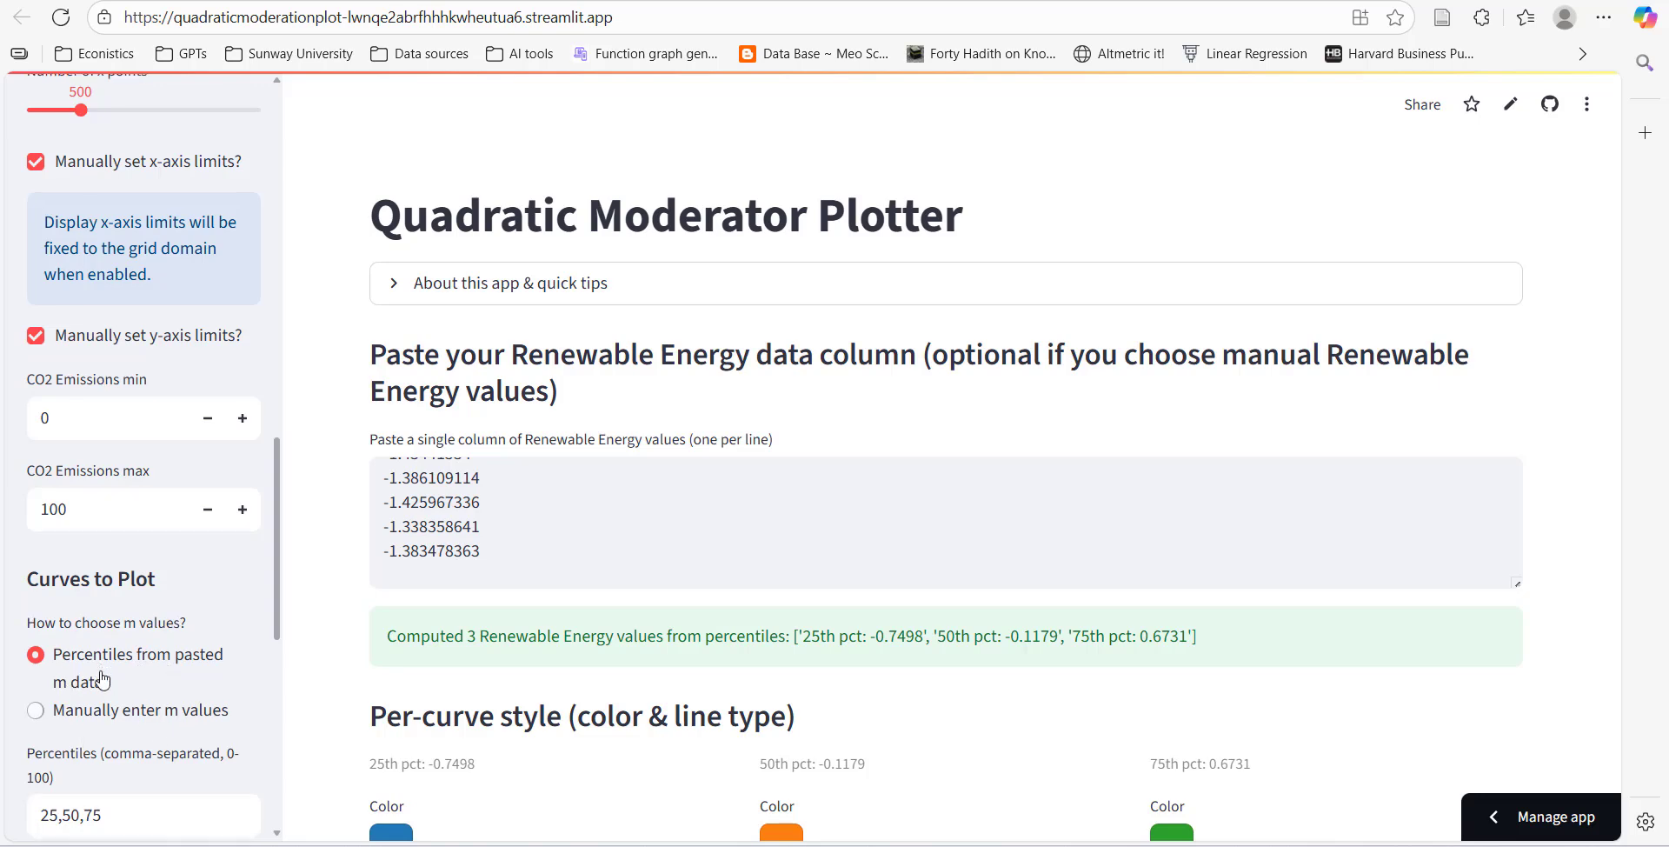
scroll(109, 704, "down", 2)
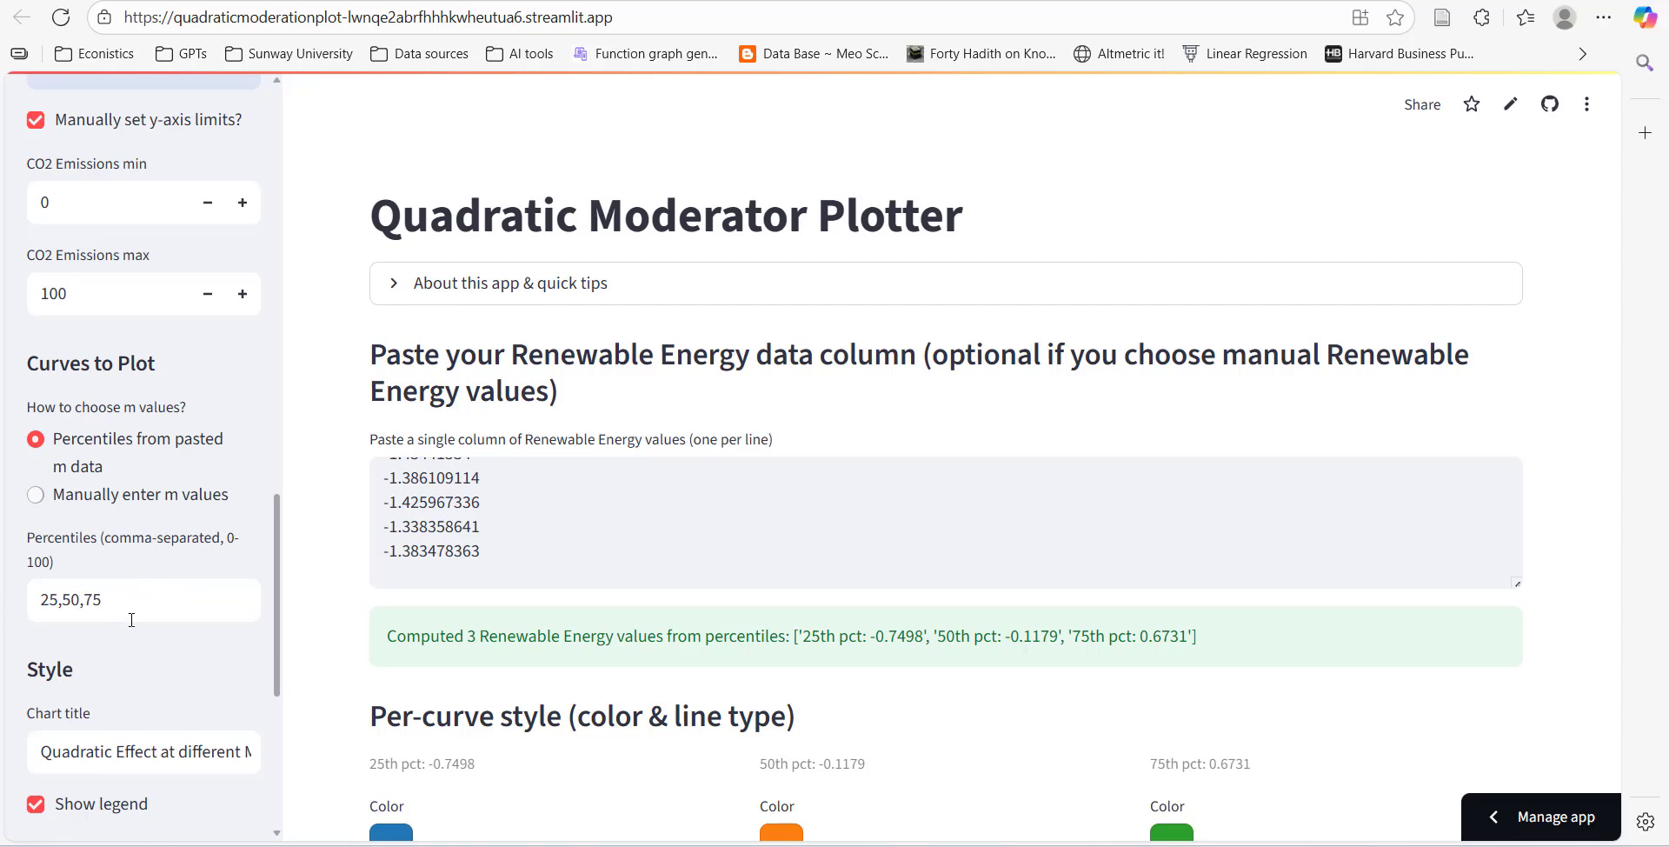
scroll(139, 682, "down", 2)
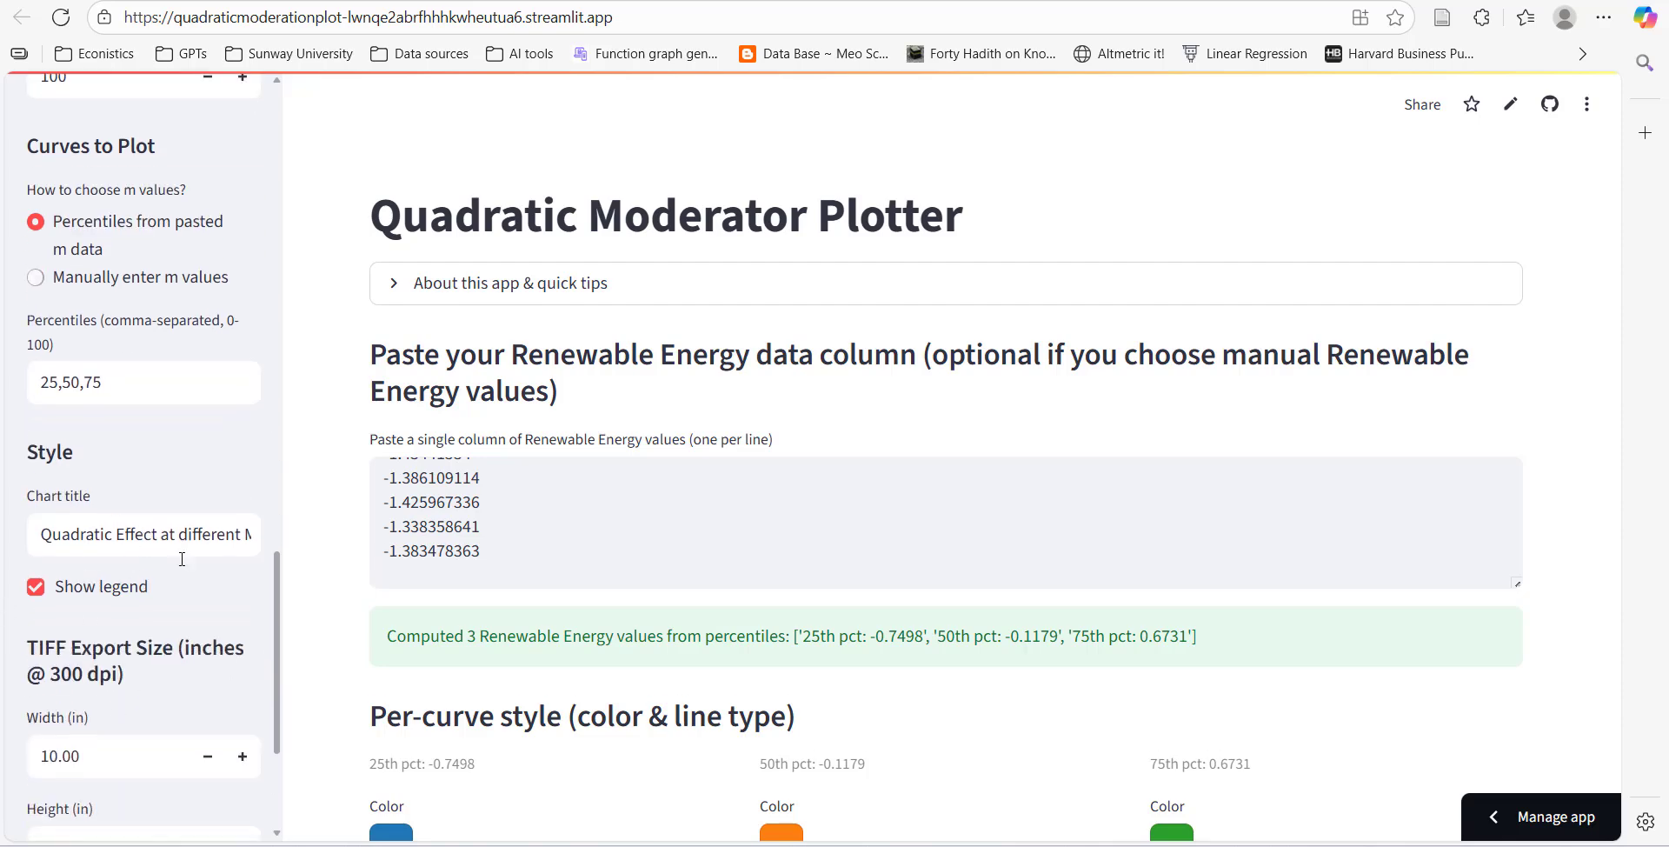
scroll(134, 600, "down", 3)
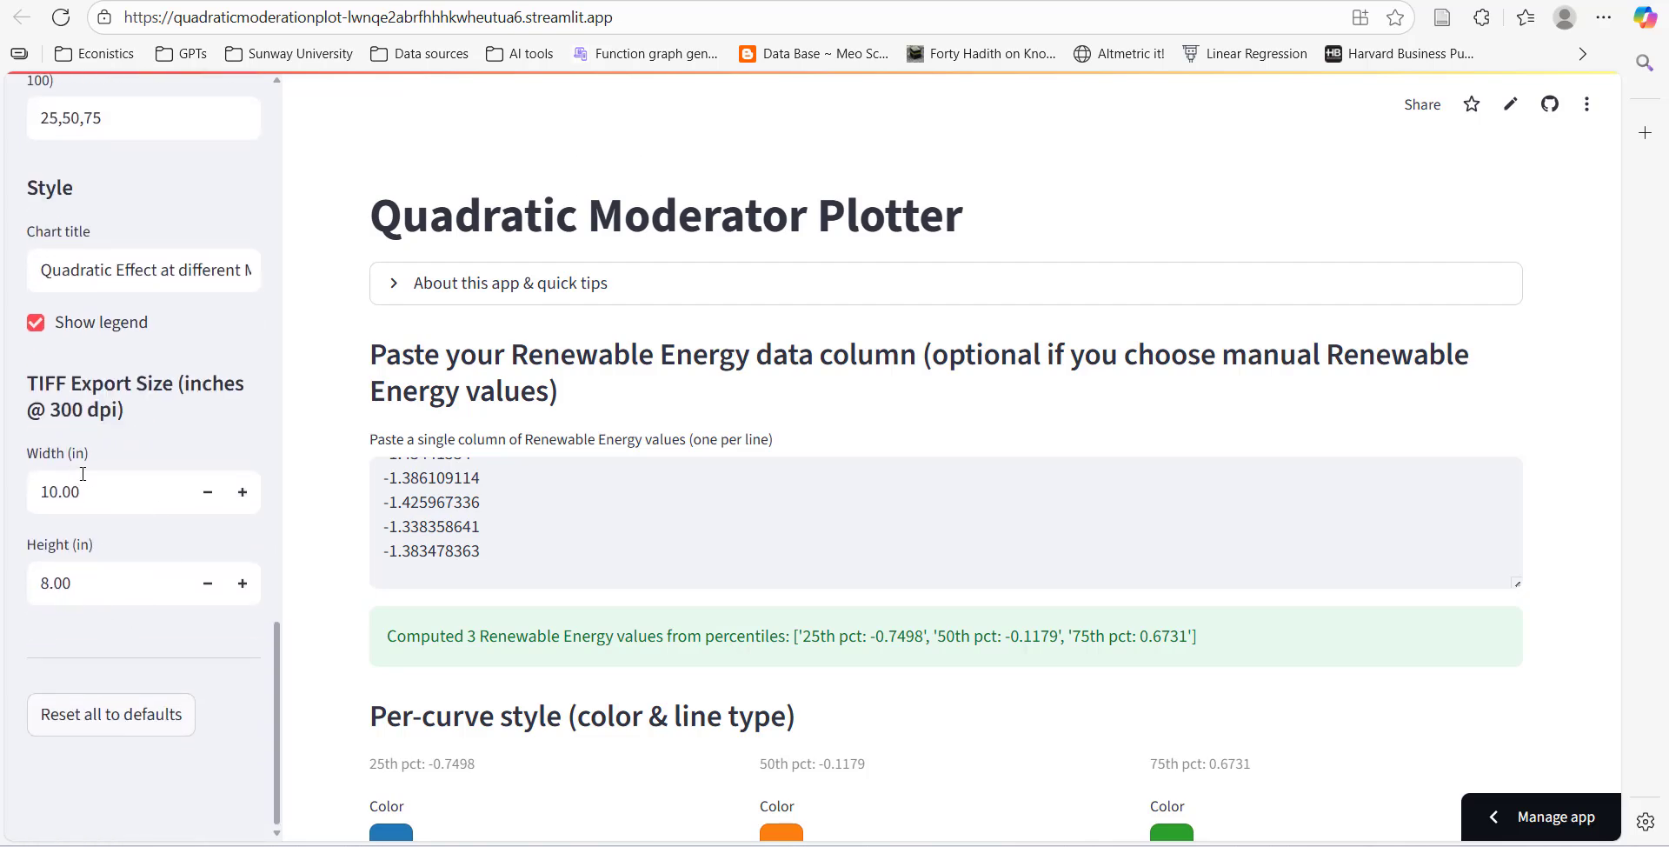
double_click(83, 476)
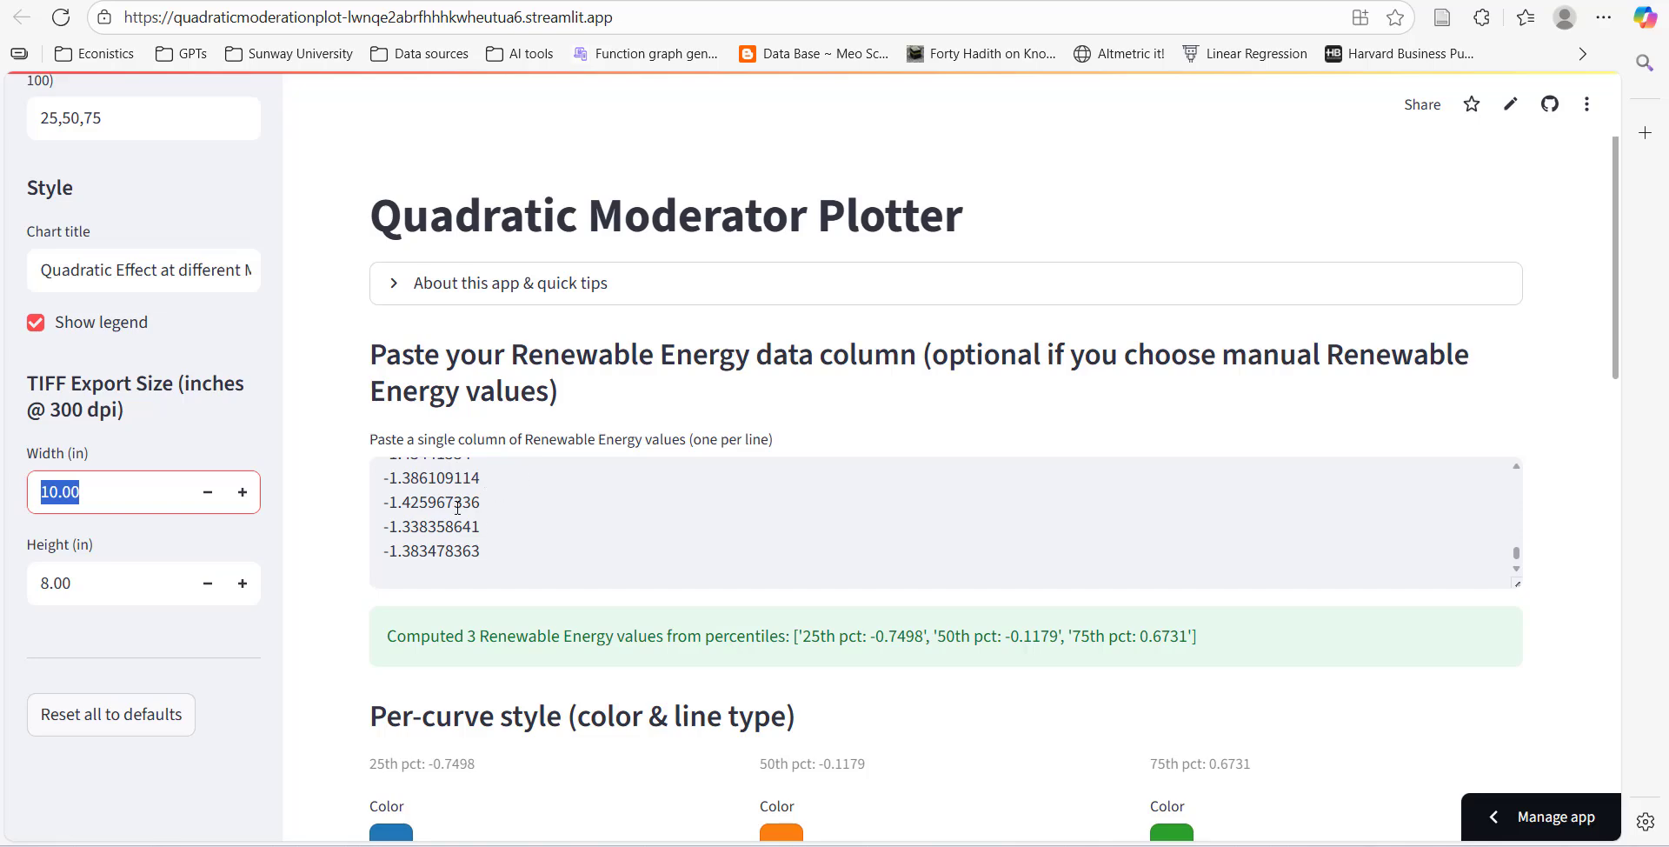
Set the line type to Dashdot for the 75th percentile curve and Dash for the 50th percentile curve.
scroll(474, 533, "down", 4)
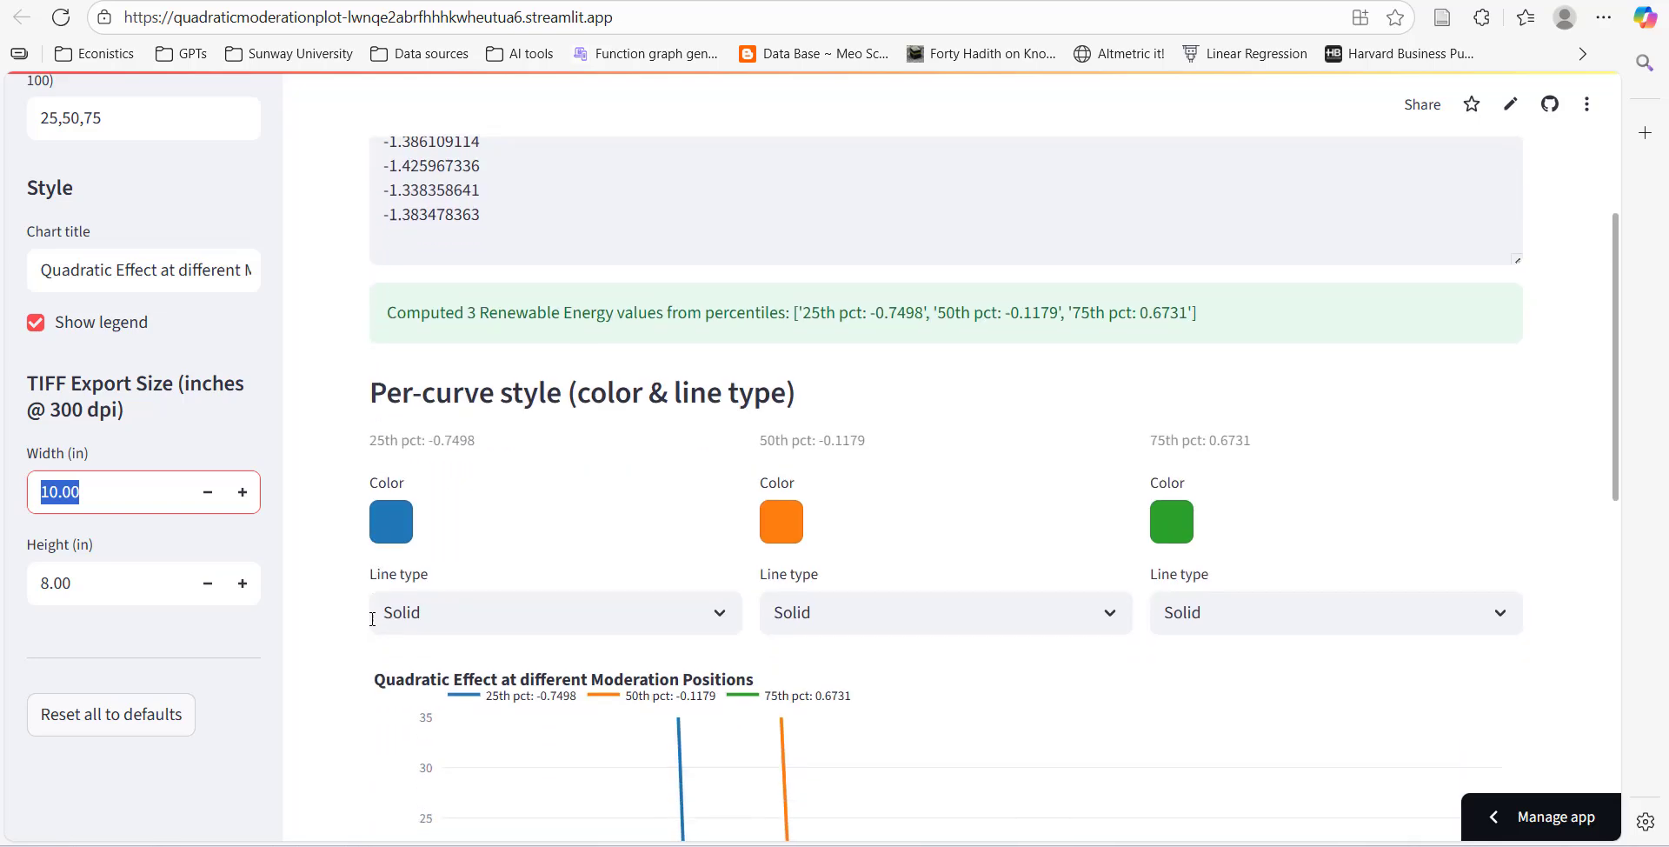
scroll(387, 581, "up", 1)
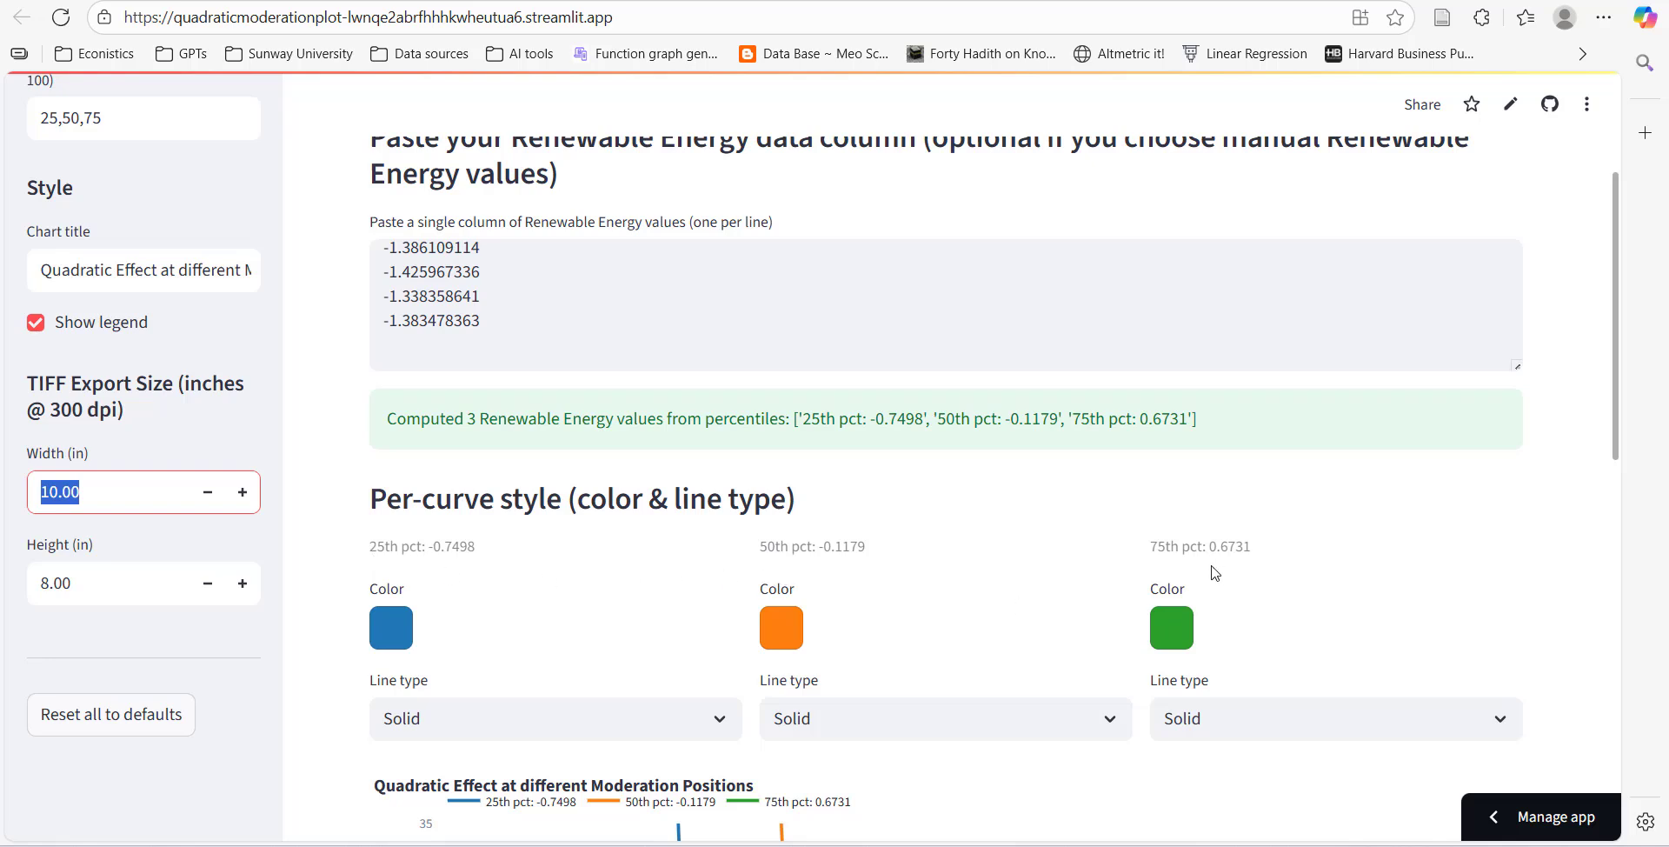
left_click(1270, 709)
left_click(1274, 687)
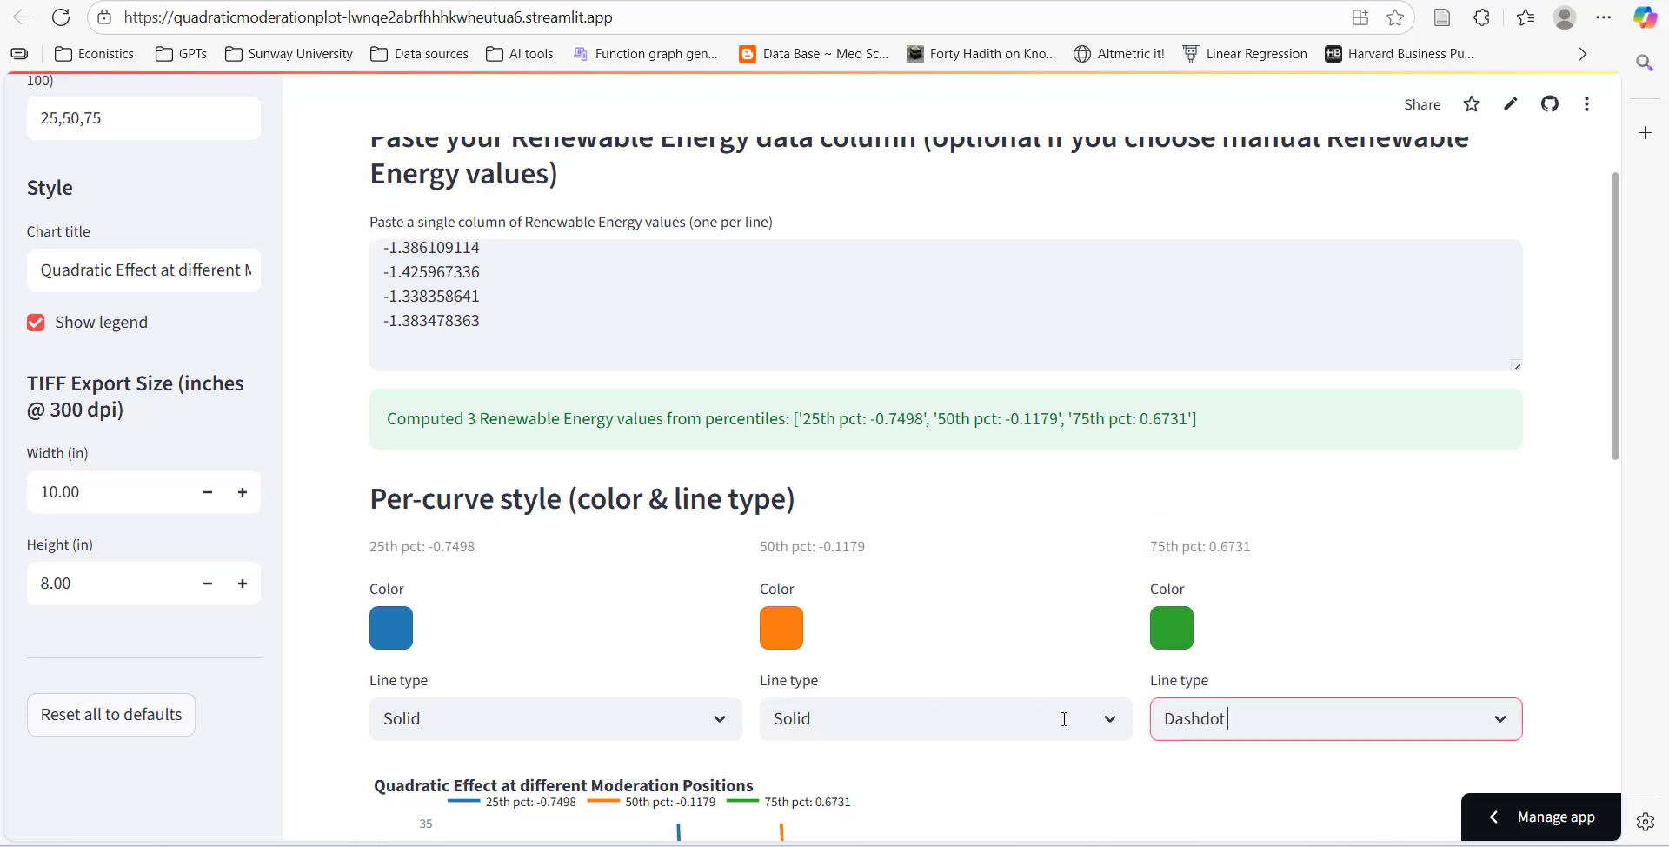
left_click(827, 734)
left_click(831, 588)
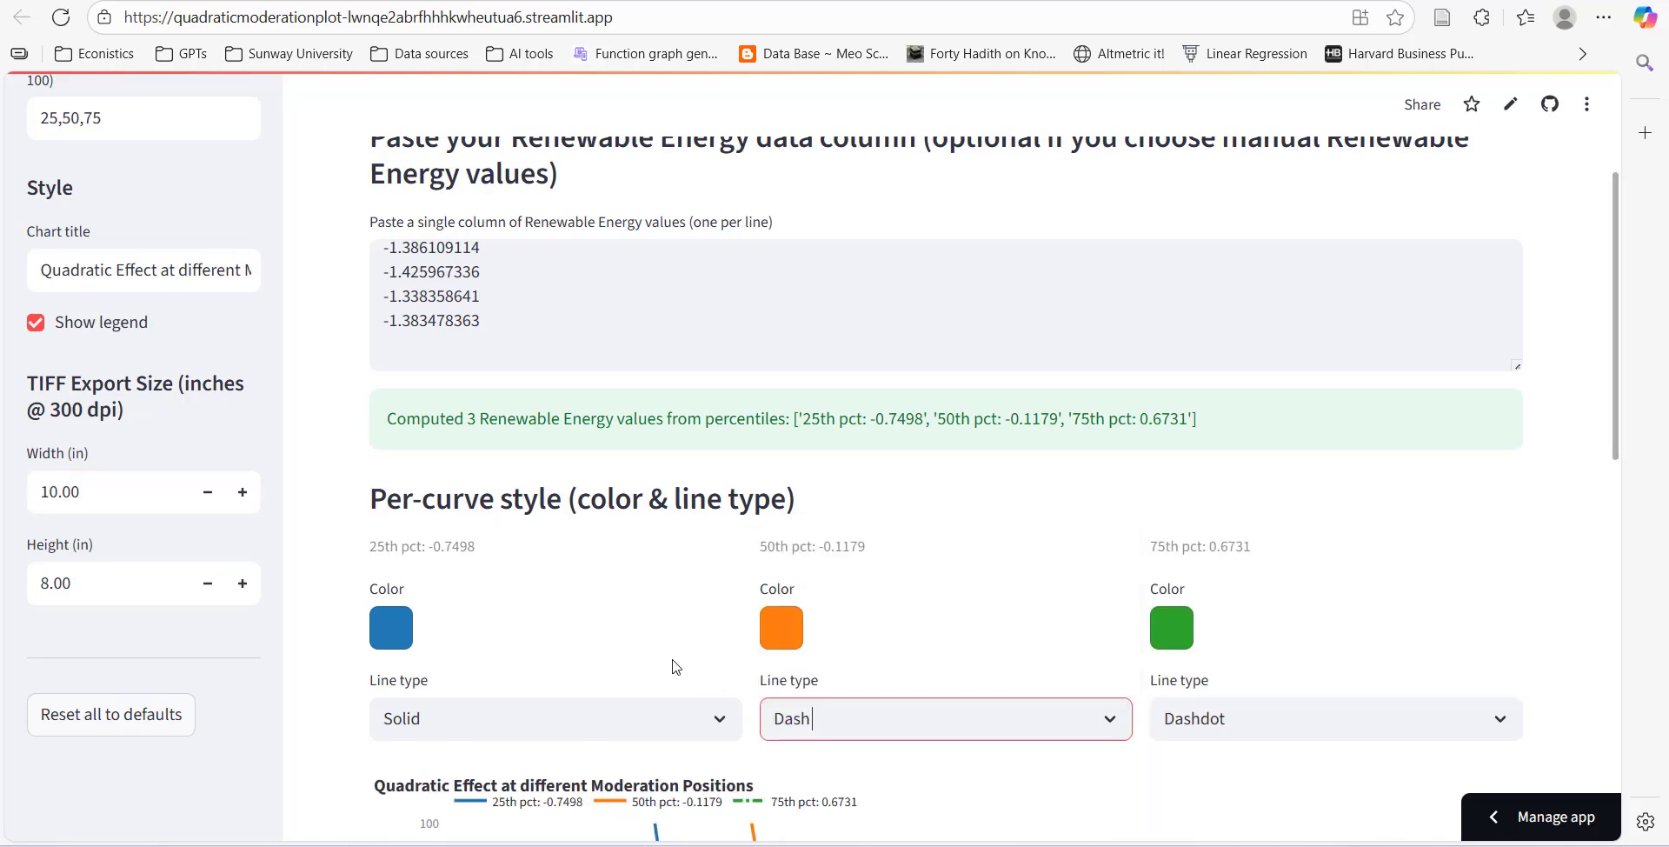
Autoscale the three-curve chart and inspect the full extent of the percentile curves.
scroll(676, 679, "down", 1)
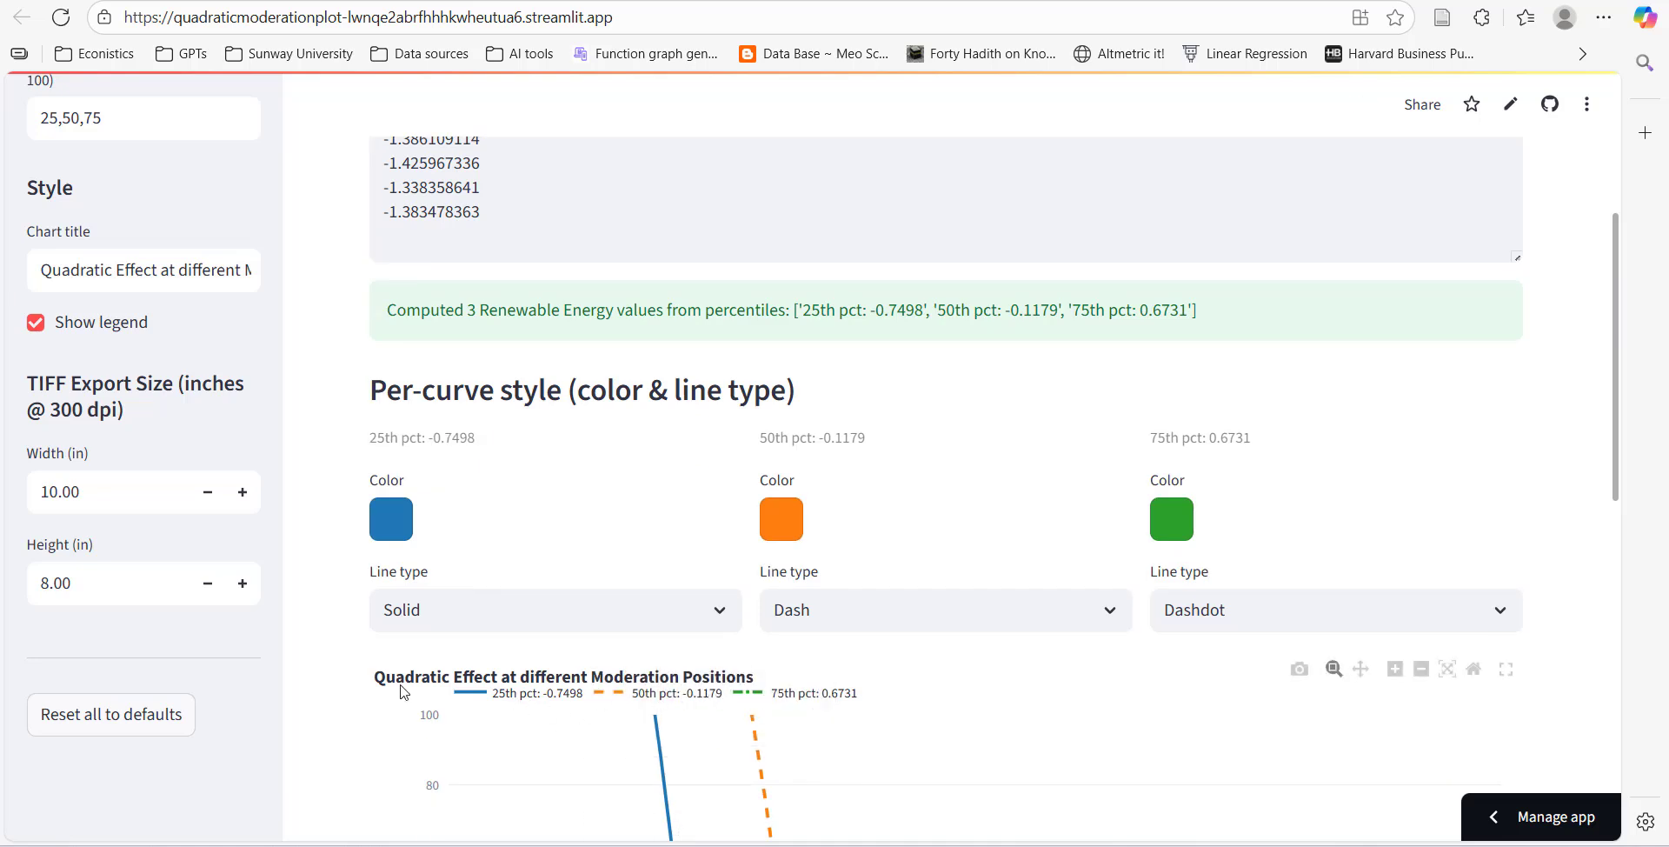
scroll(435, 696, "down", 3)
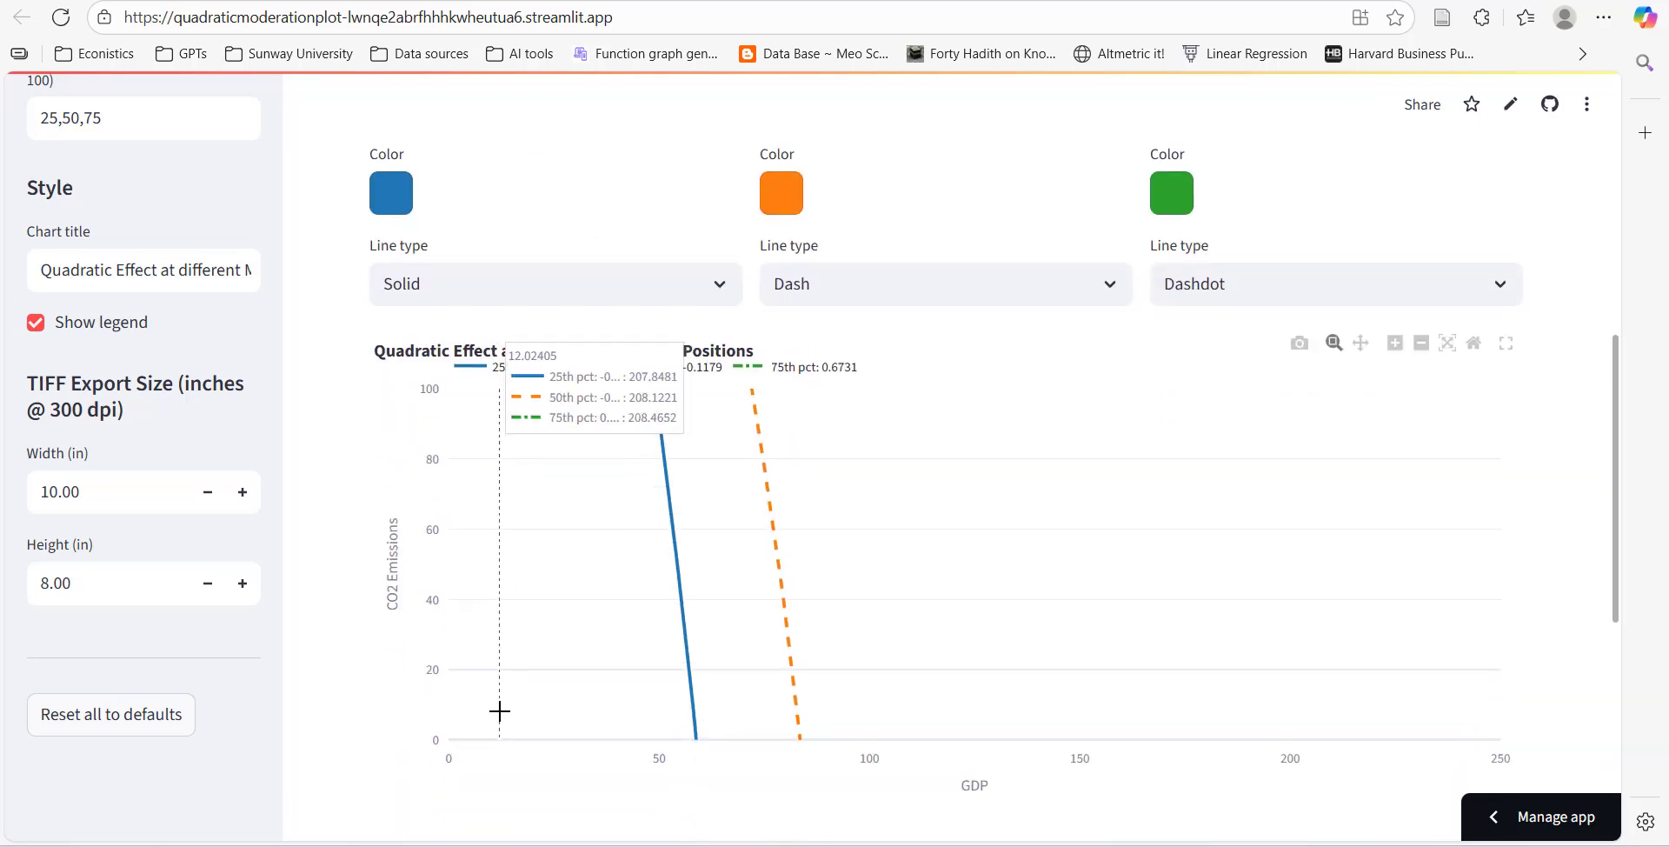
left_click(1447, 345)
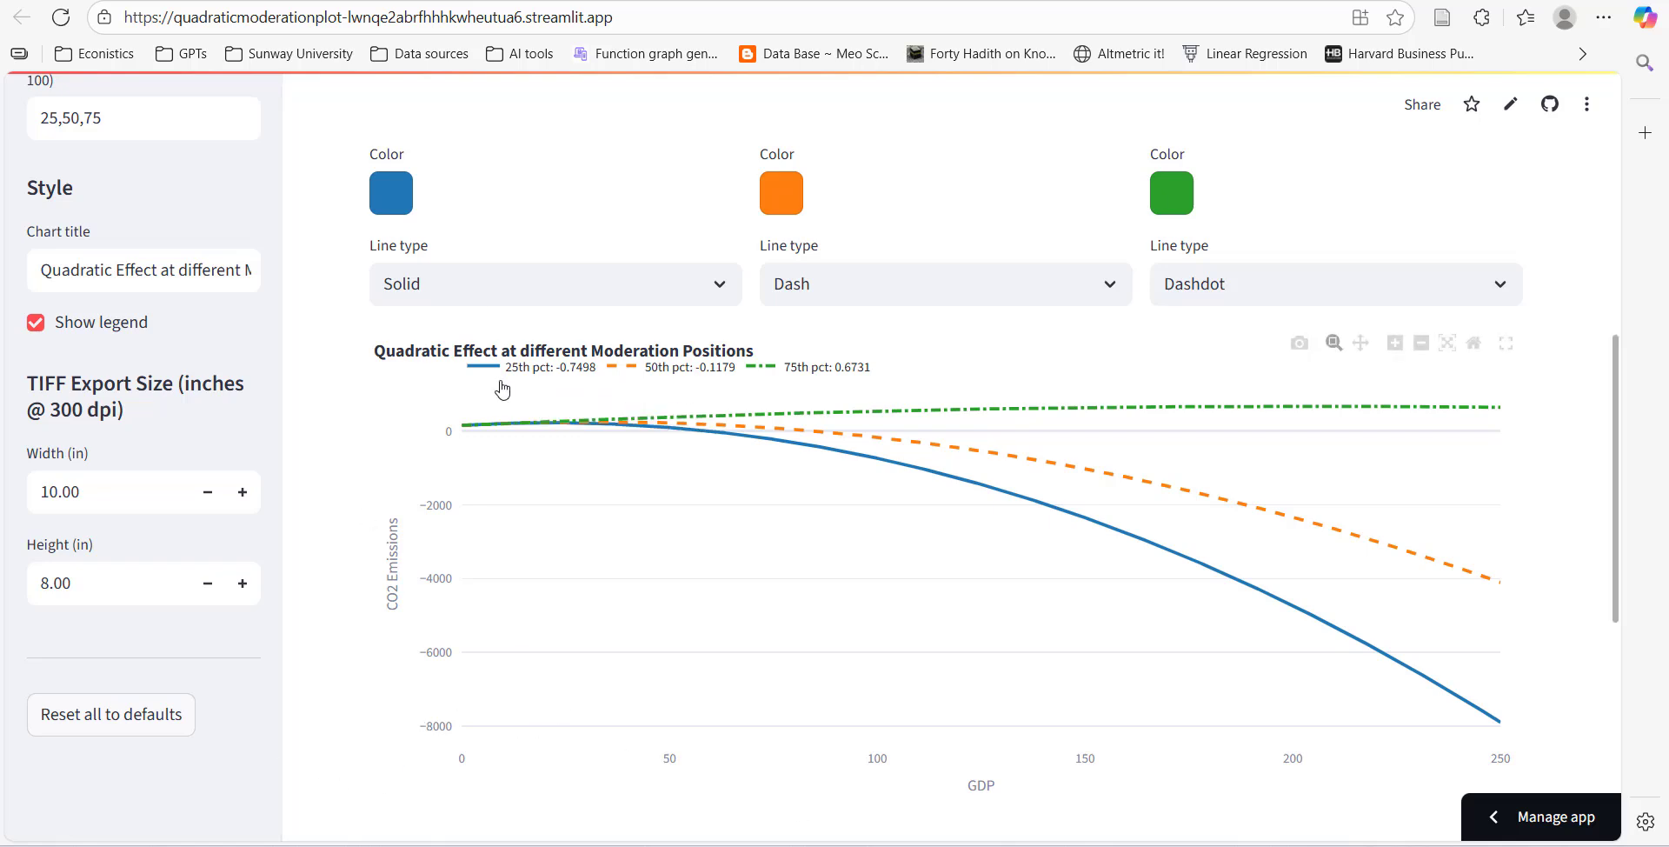
scroll(505, 404, "up", 1)
scroll(505, 403, "down", 1)
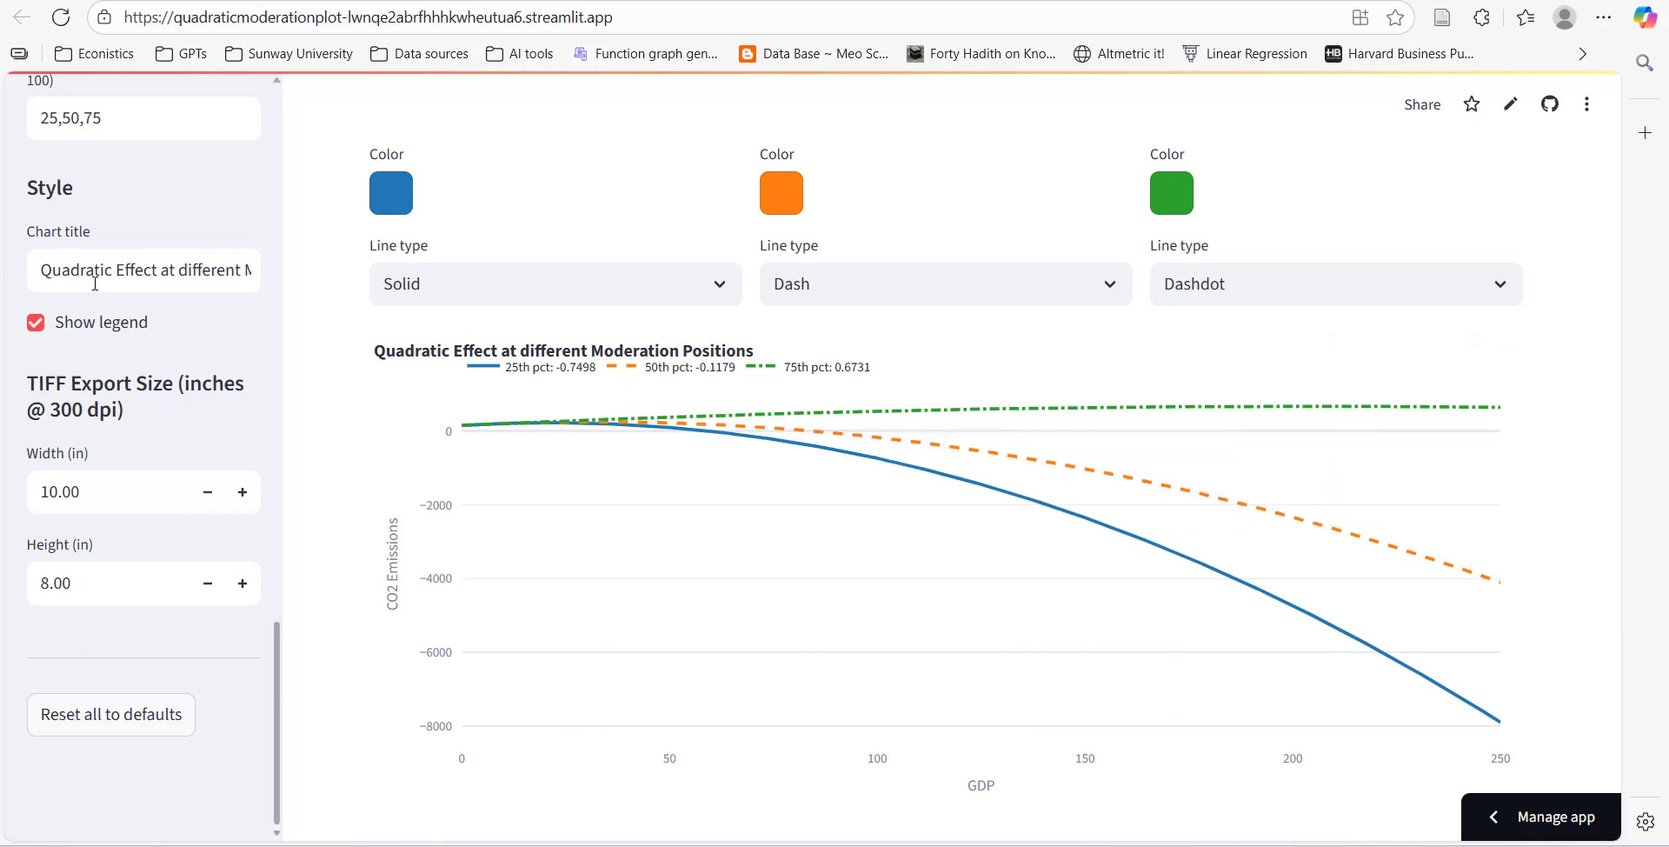
Replace the plotted percentiles of Renewable Energy with 20,40,60,80 and apply them.
triple_click(46, 120)
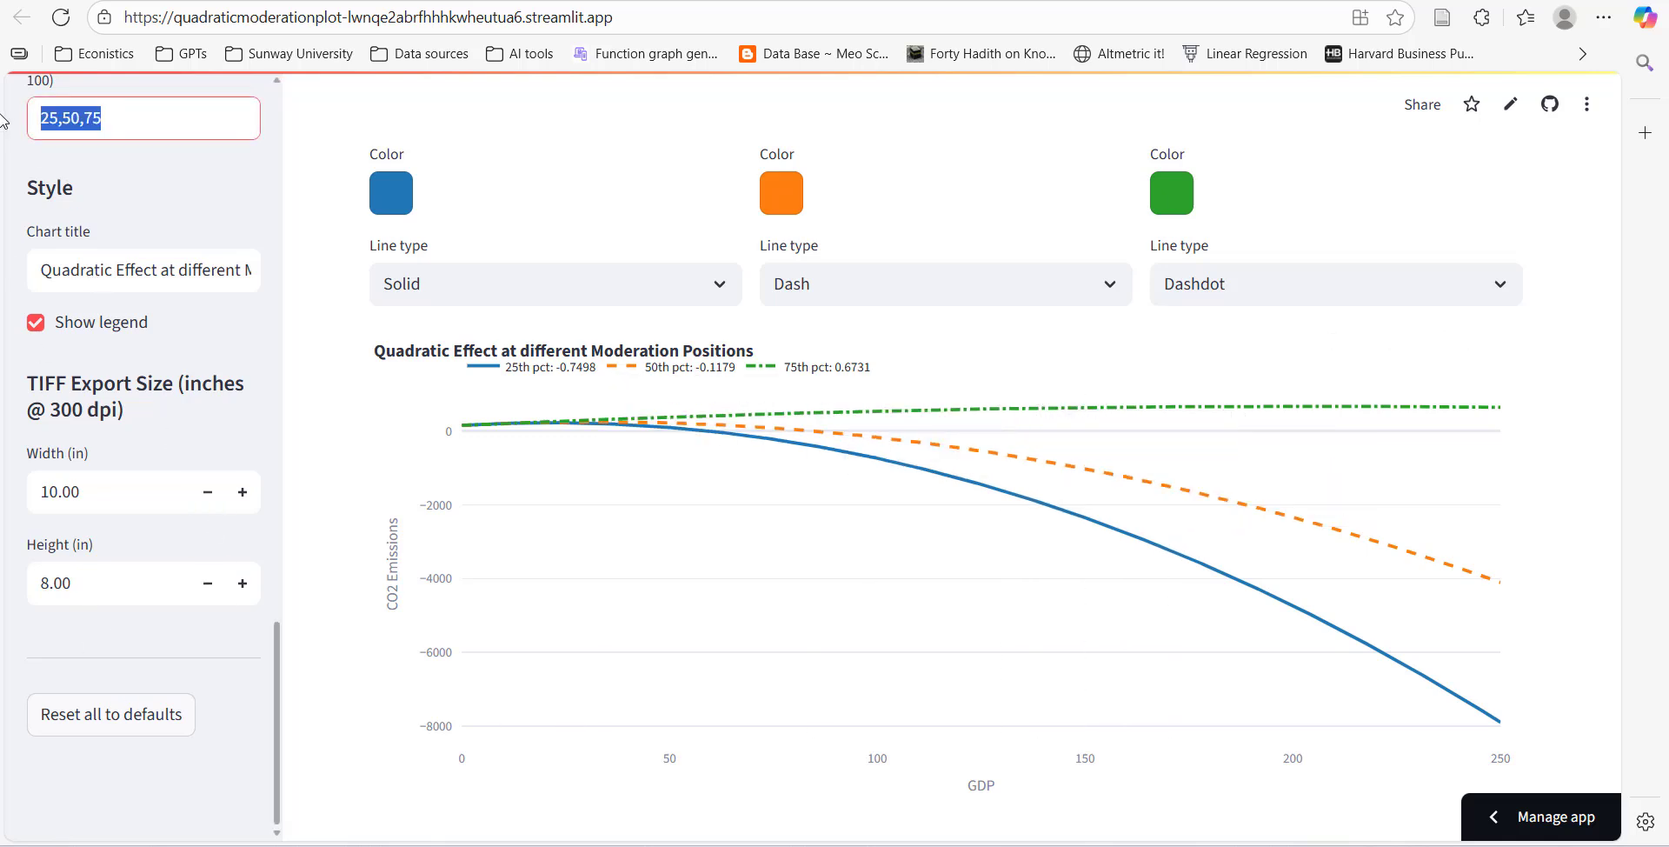
type("20,40,60,80,")
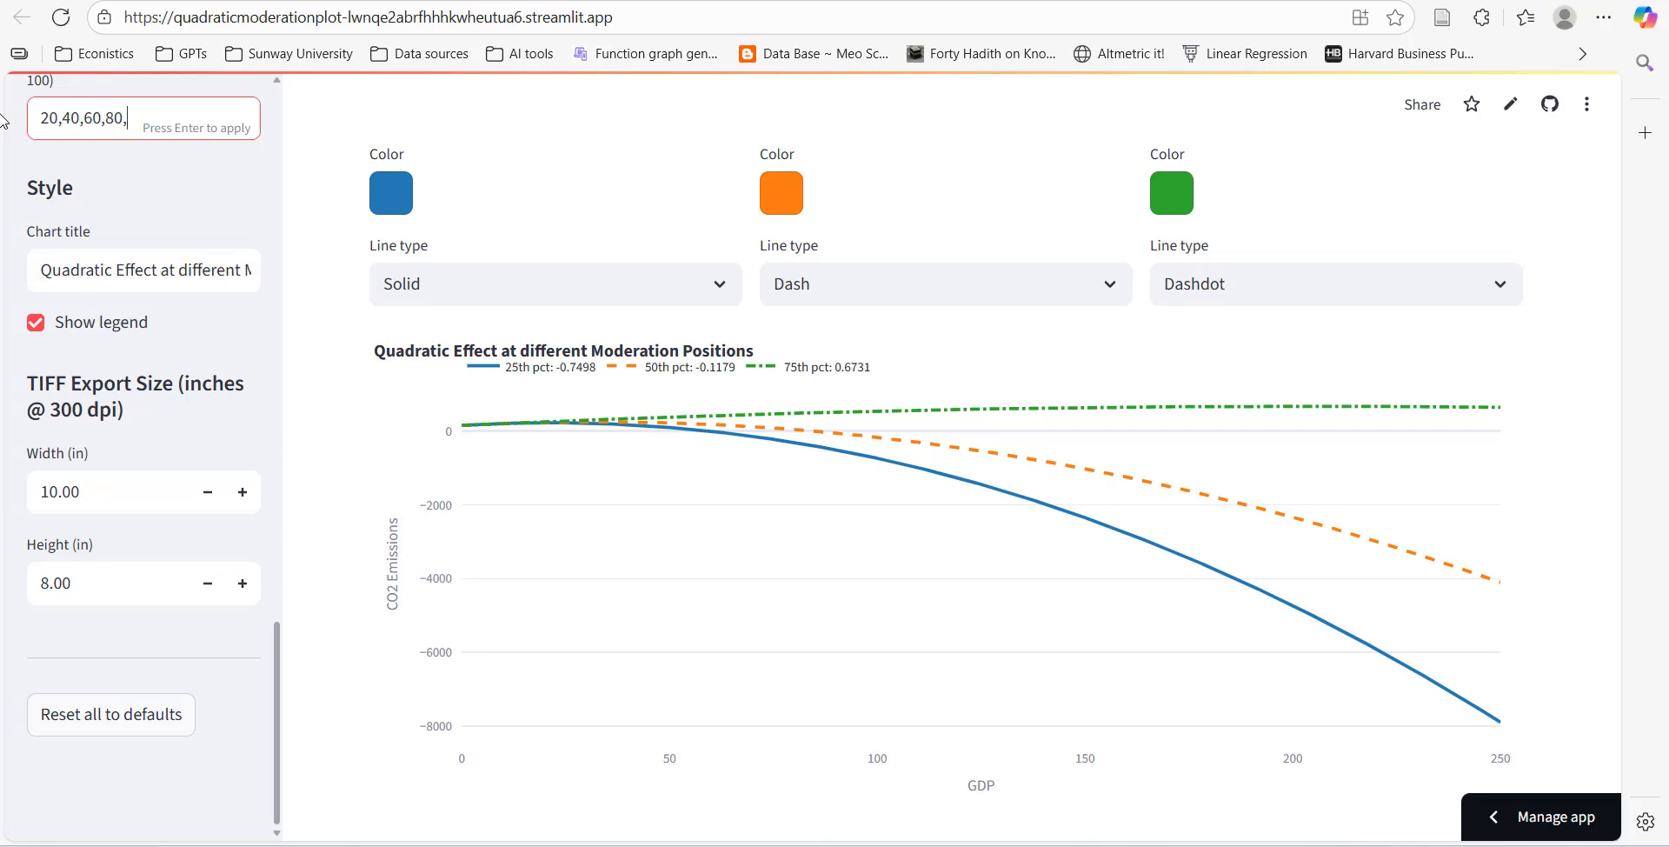
key("Return")
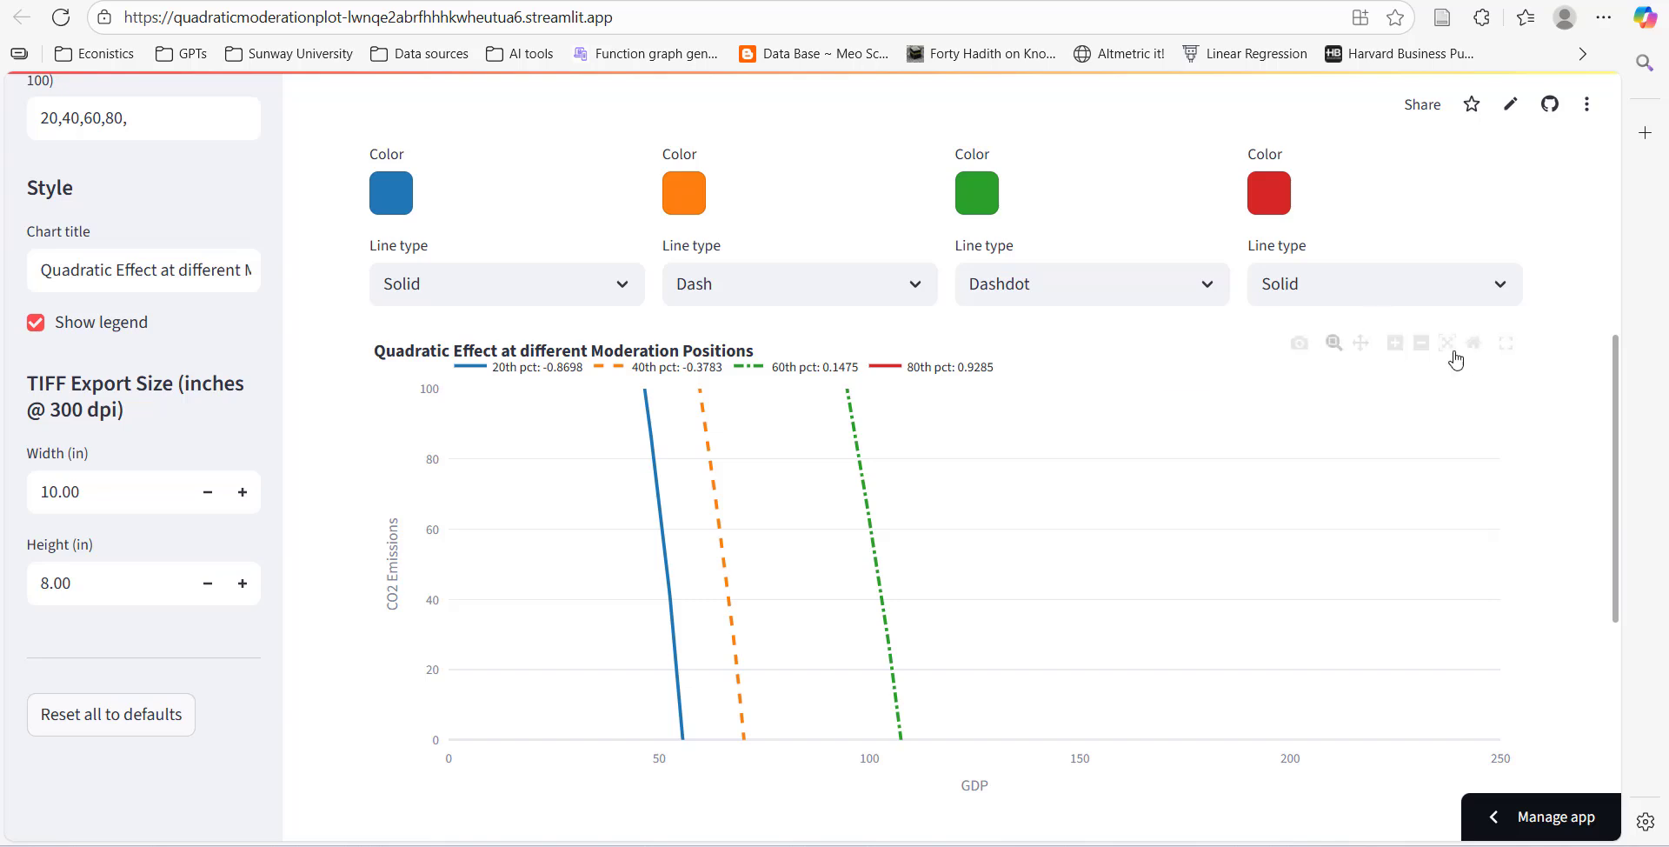
Autoscale the four-curve chart, view it in full screen and return to the normal page view.
left_click(1447, 343)
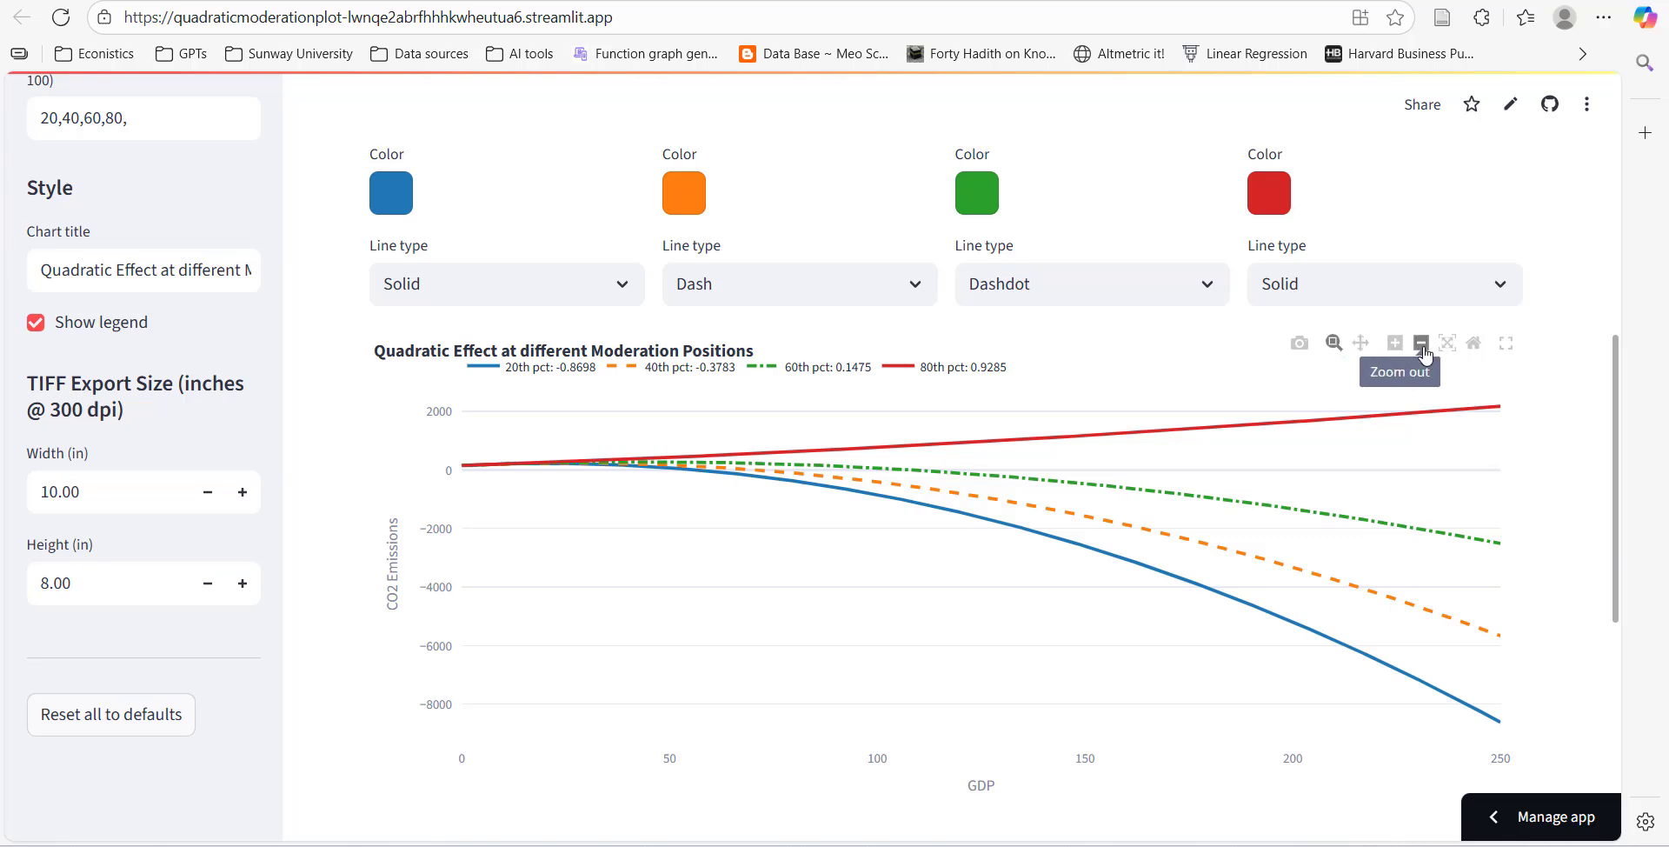
left_click(1506, 342)
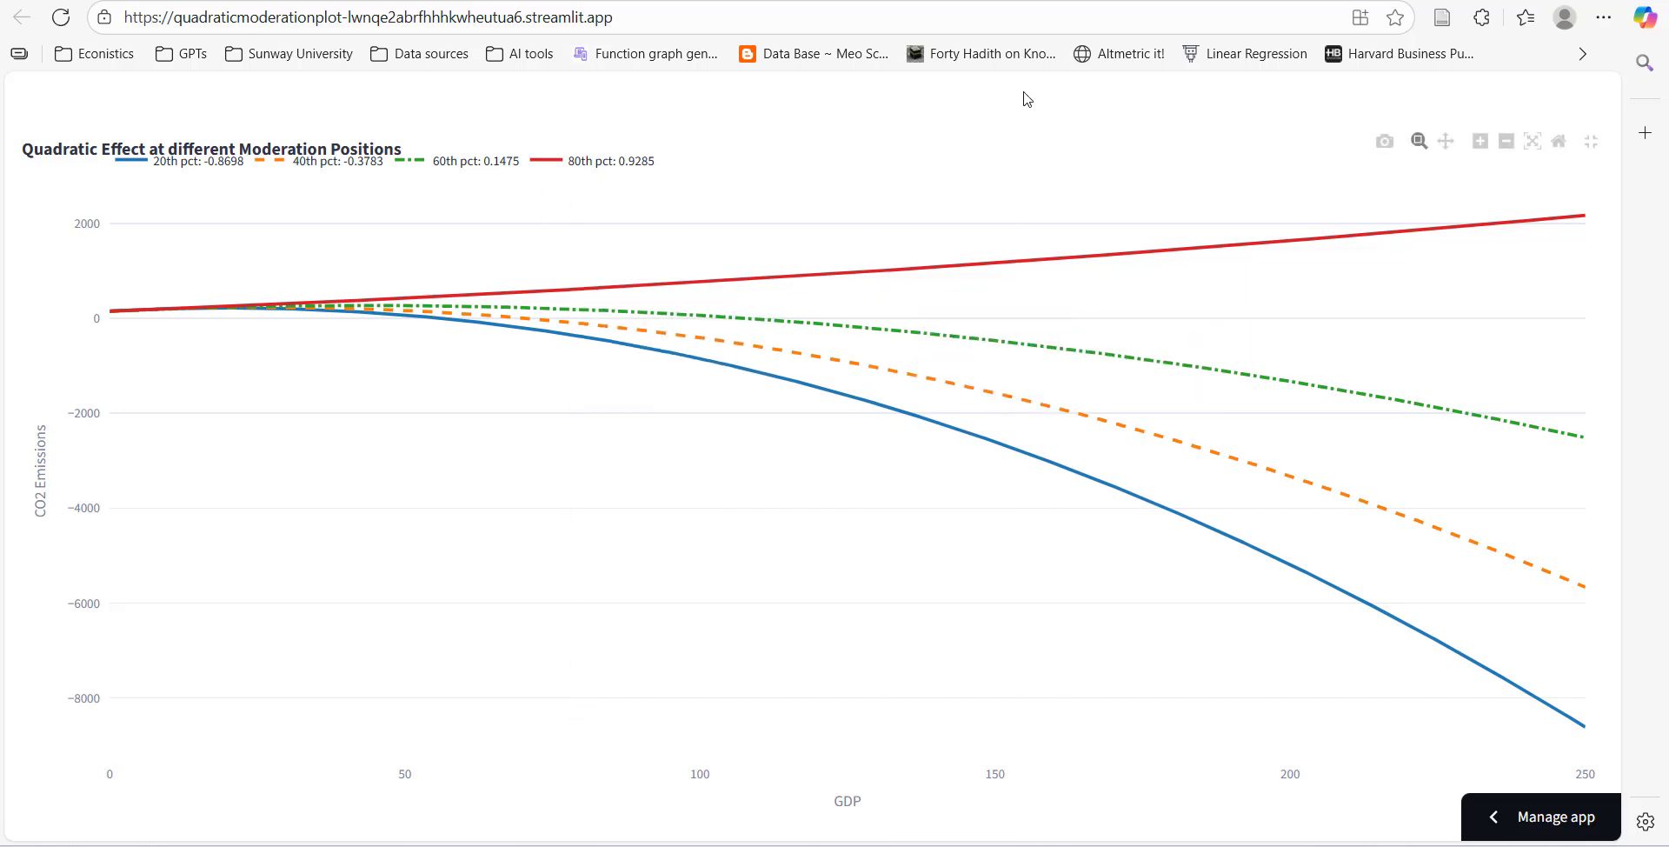
left_click(1594, 148)
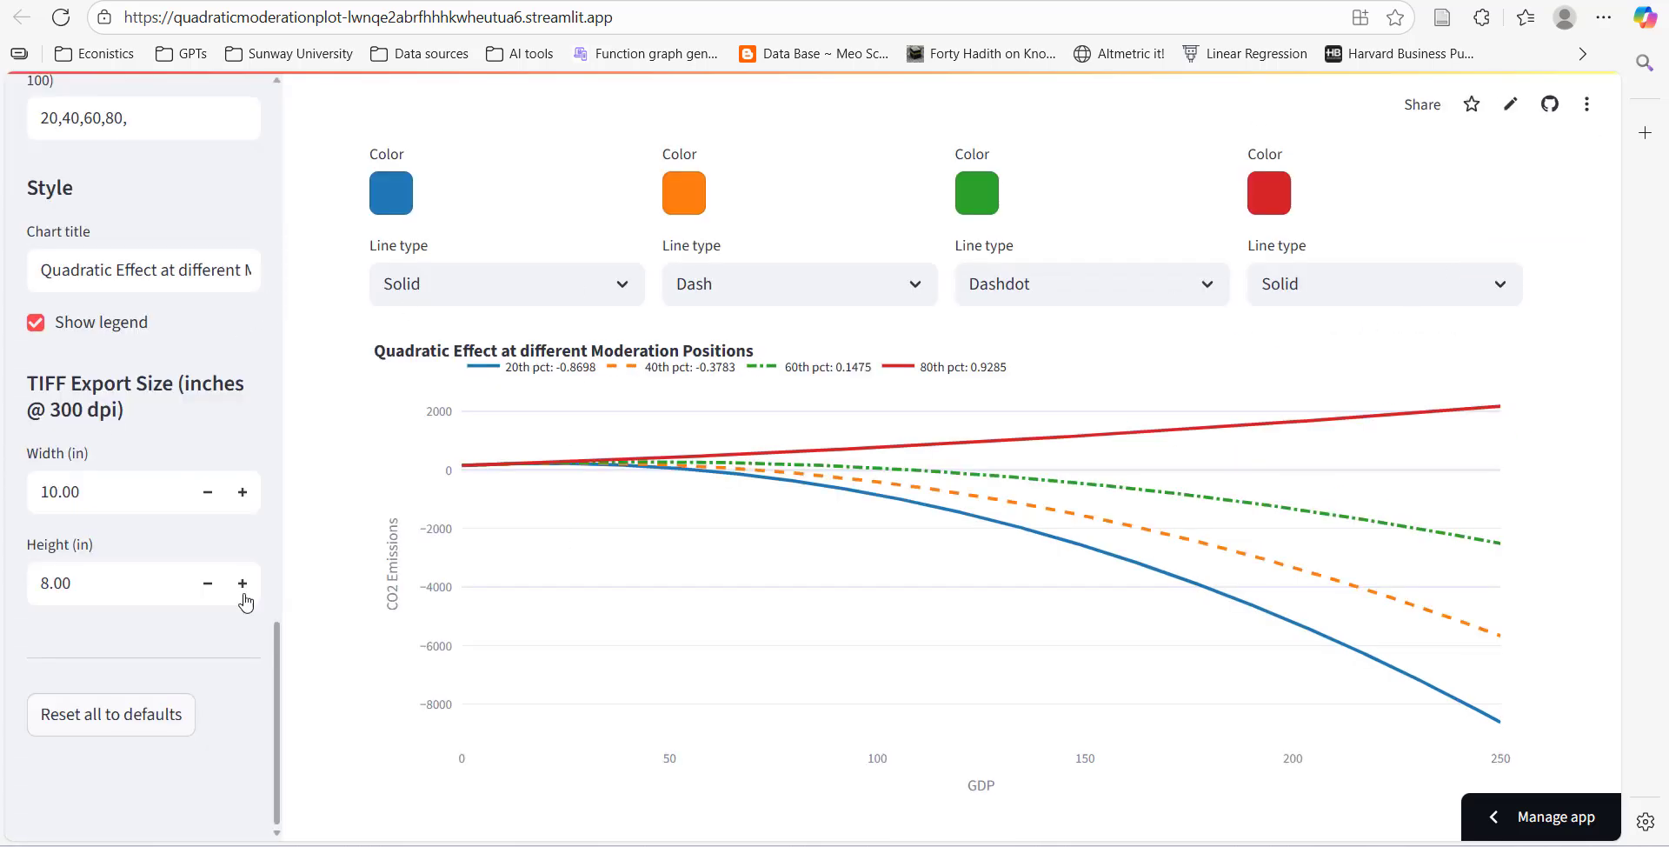
Expand the equations used in the plot and examine the coefficient table and the readable equation for each percentile.
scroll(577, 540, "down", 5)
scroll(626, 721, "down", 1)
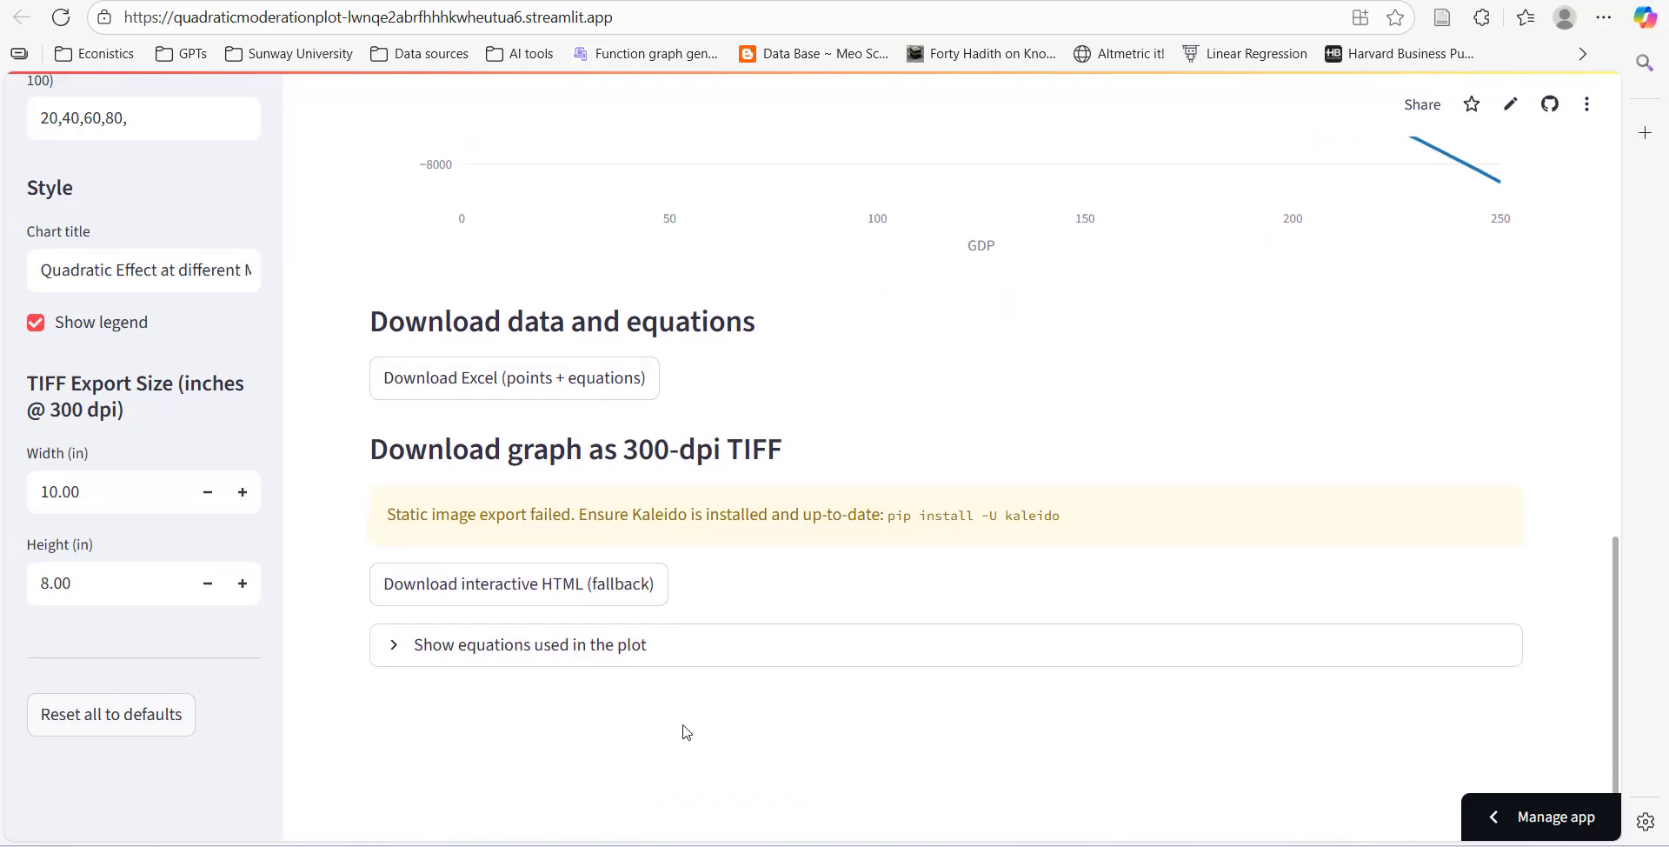
left_click(634, 644)
scroll(827, 571, "down", 2)
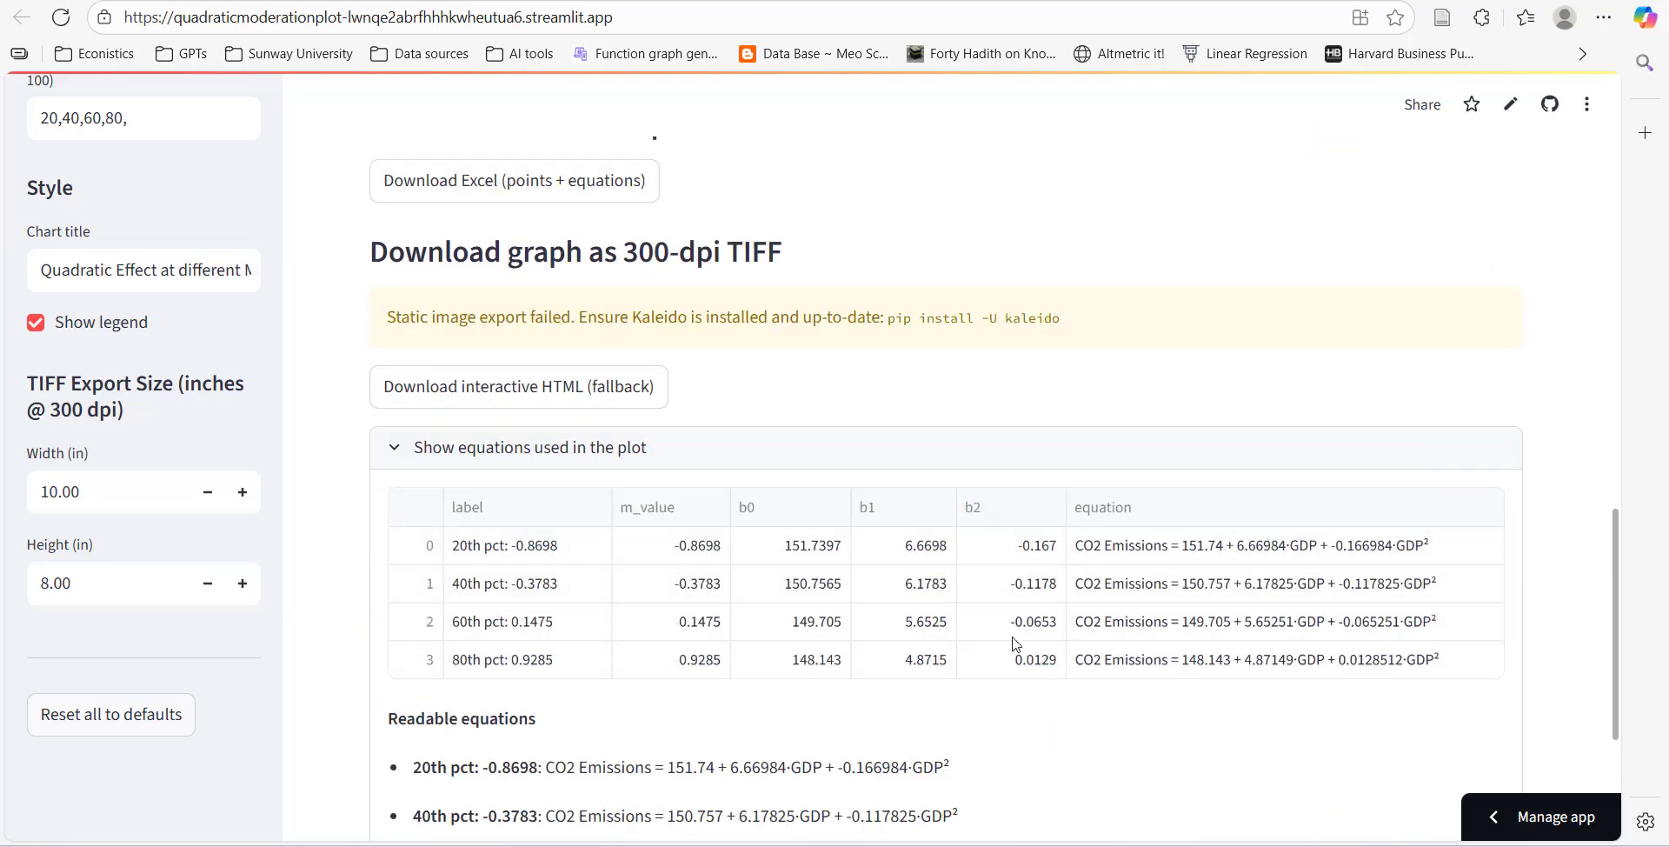
scroll(983, 648, "down", 3)
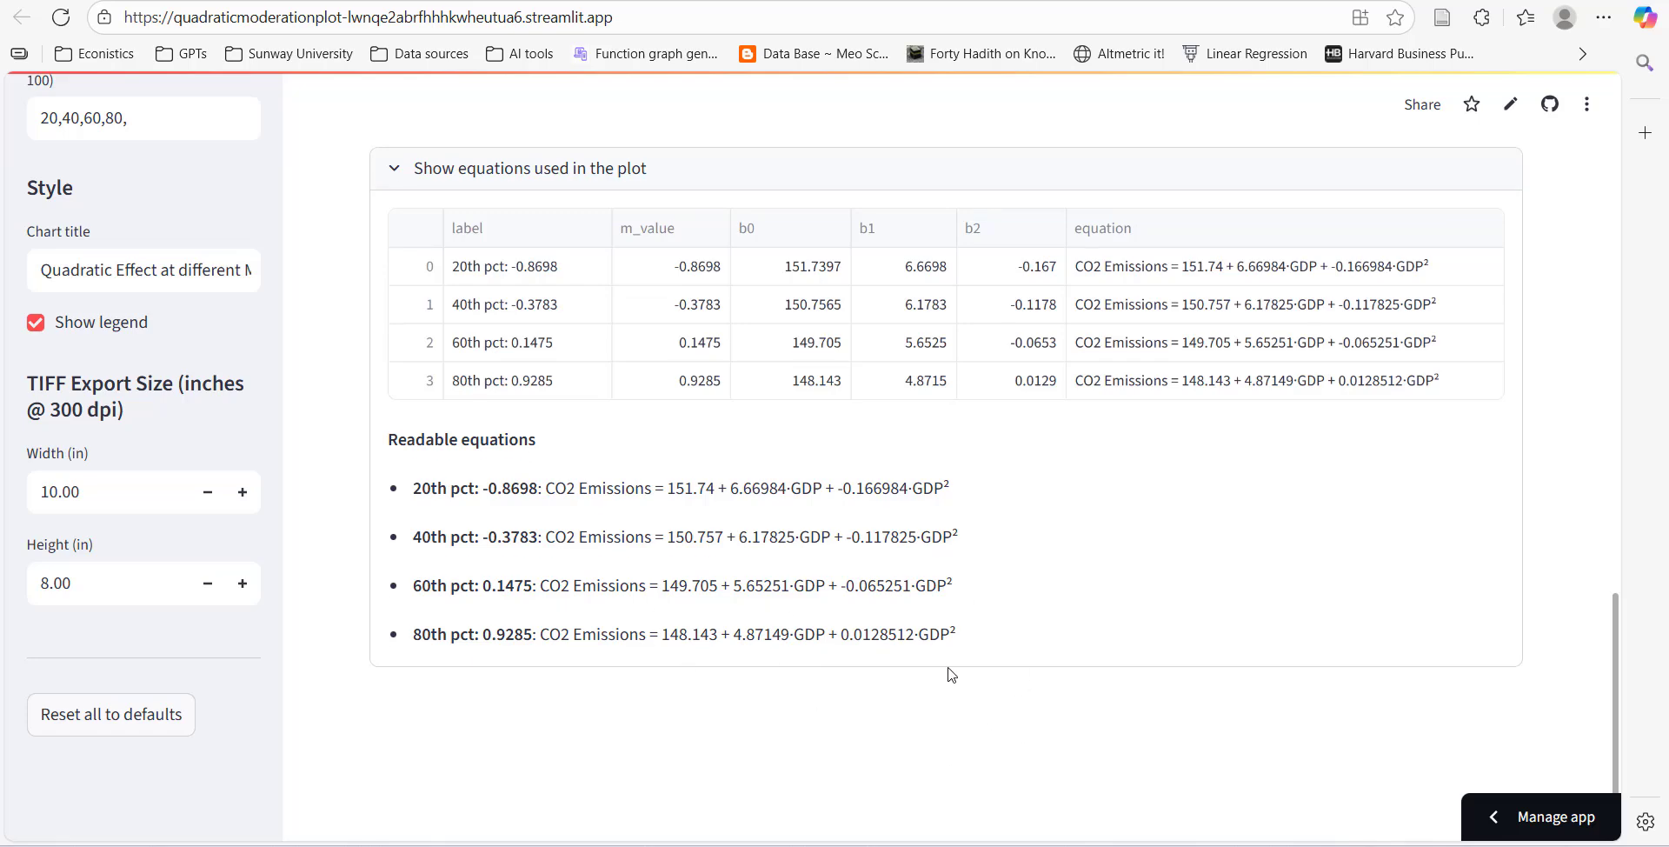
scroll(891, 604, "up", 3)
scroll(887, 604, "up", 2)
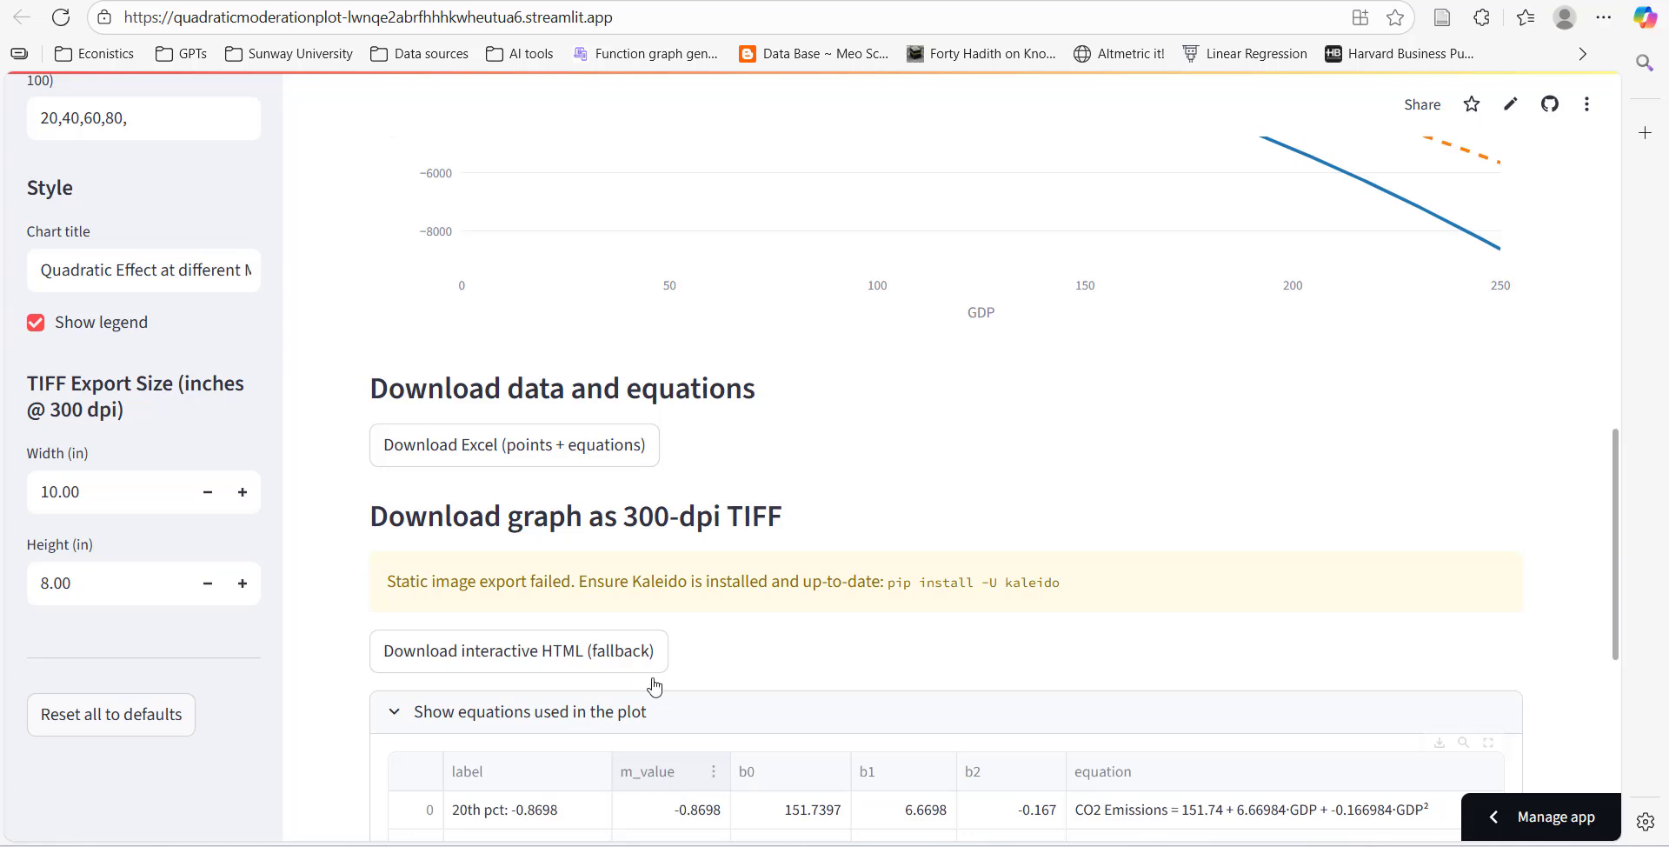
scroll(637, 432, "up", 10)
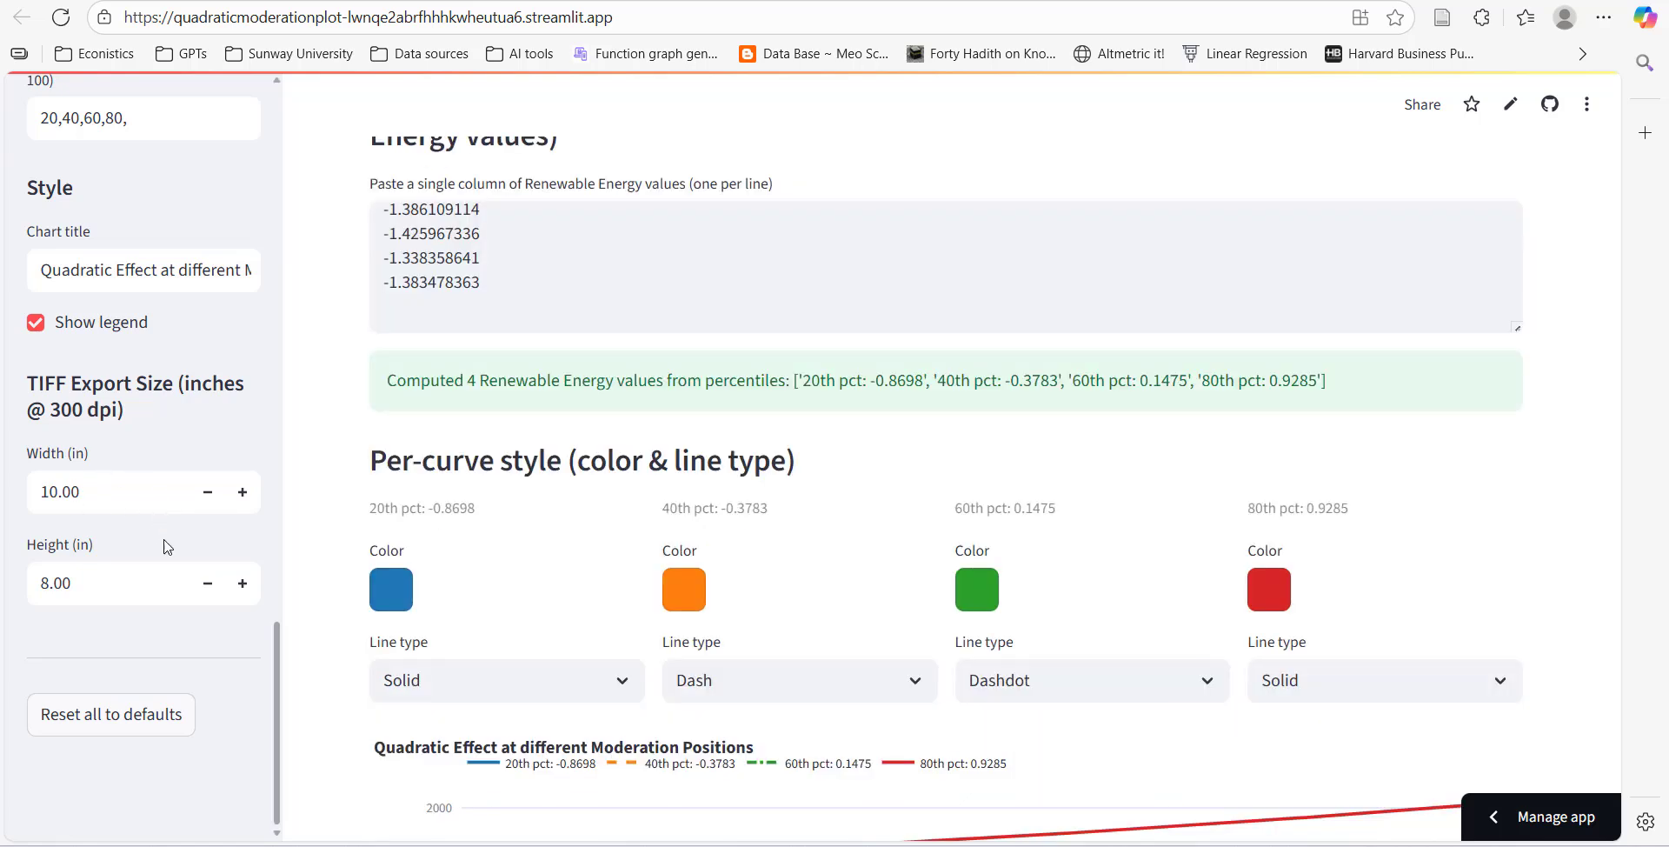
double_click(111, 499)
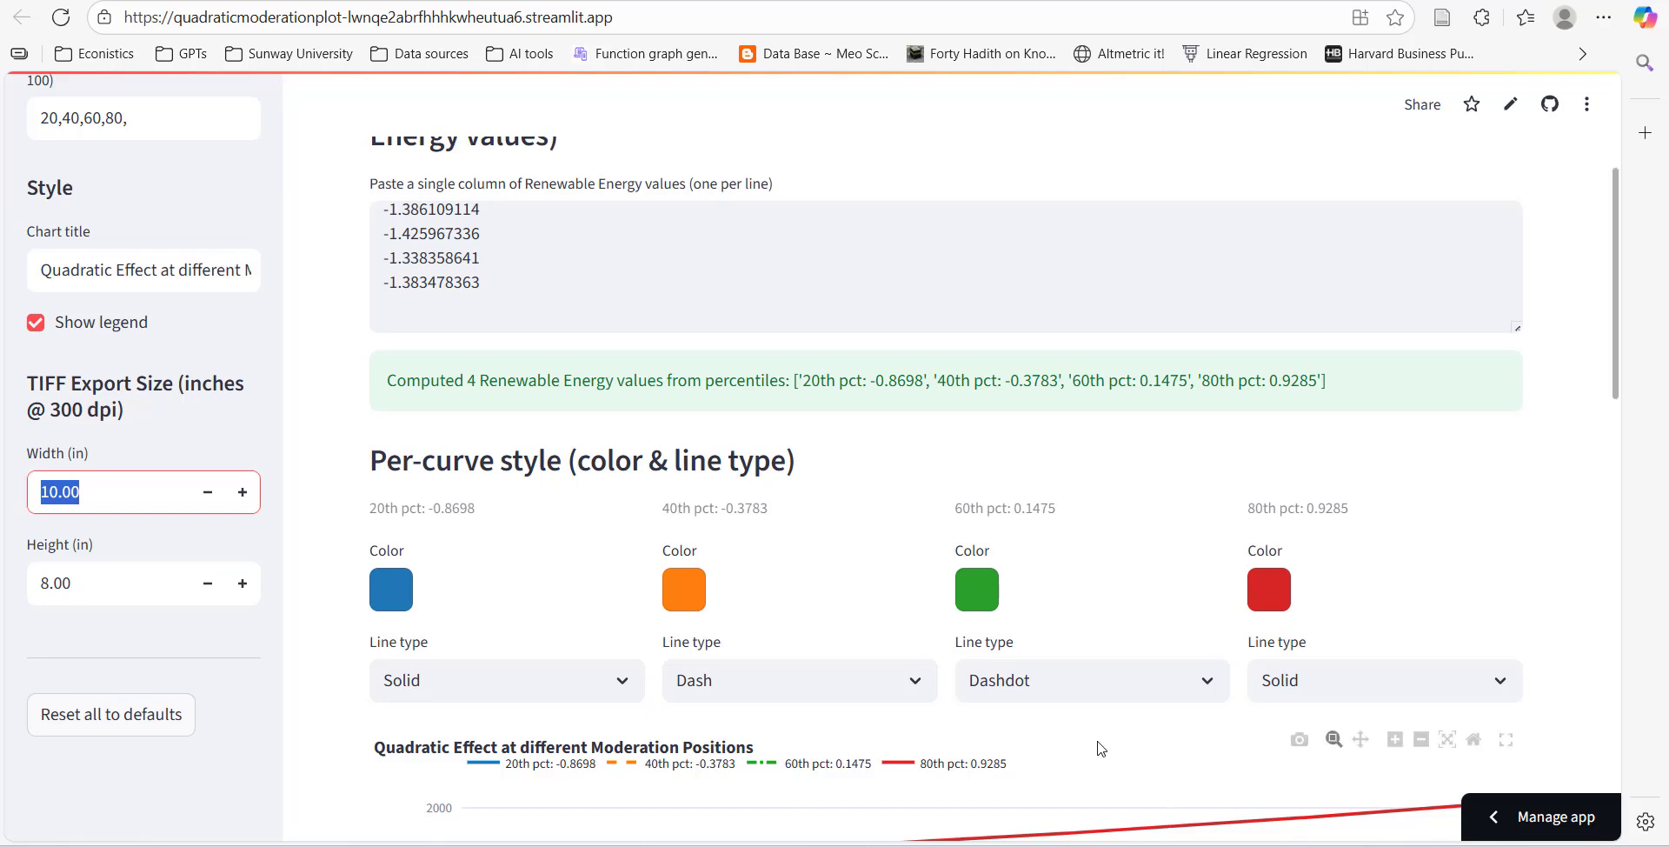
scroll(1081, 633, "down", 4)
scroll(1030, 637, "down", 2)
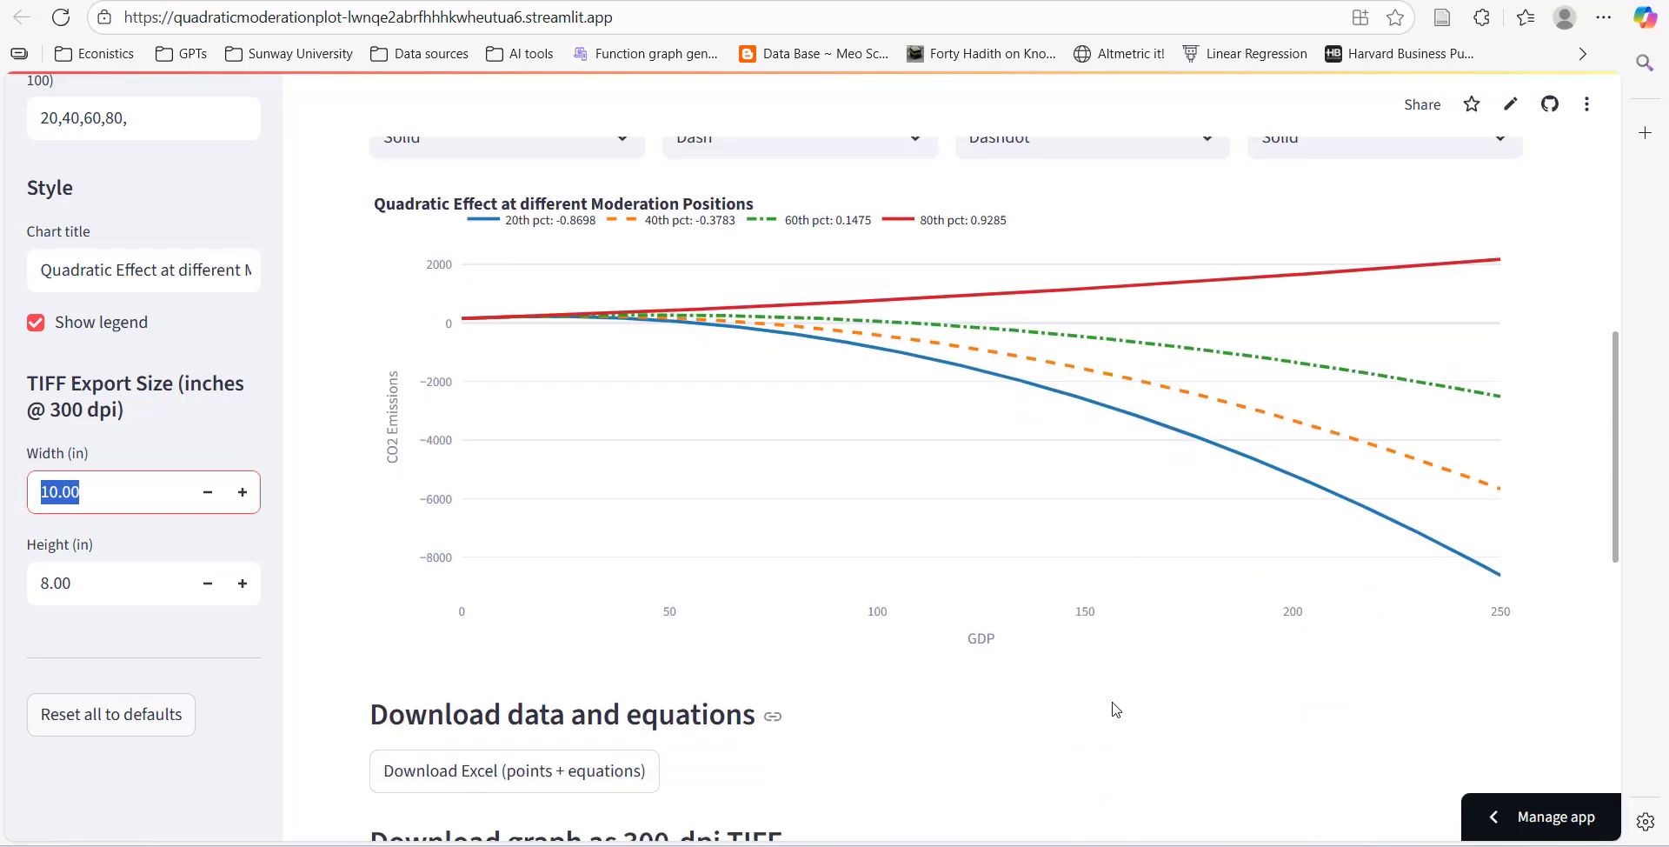